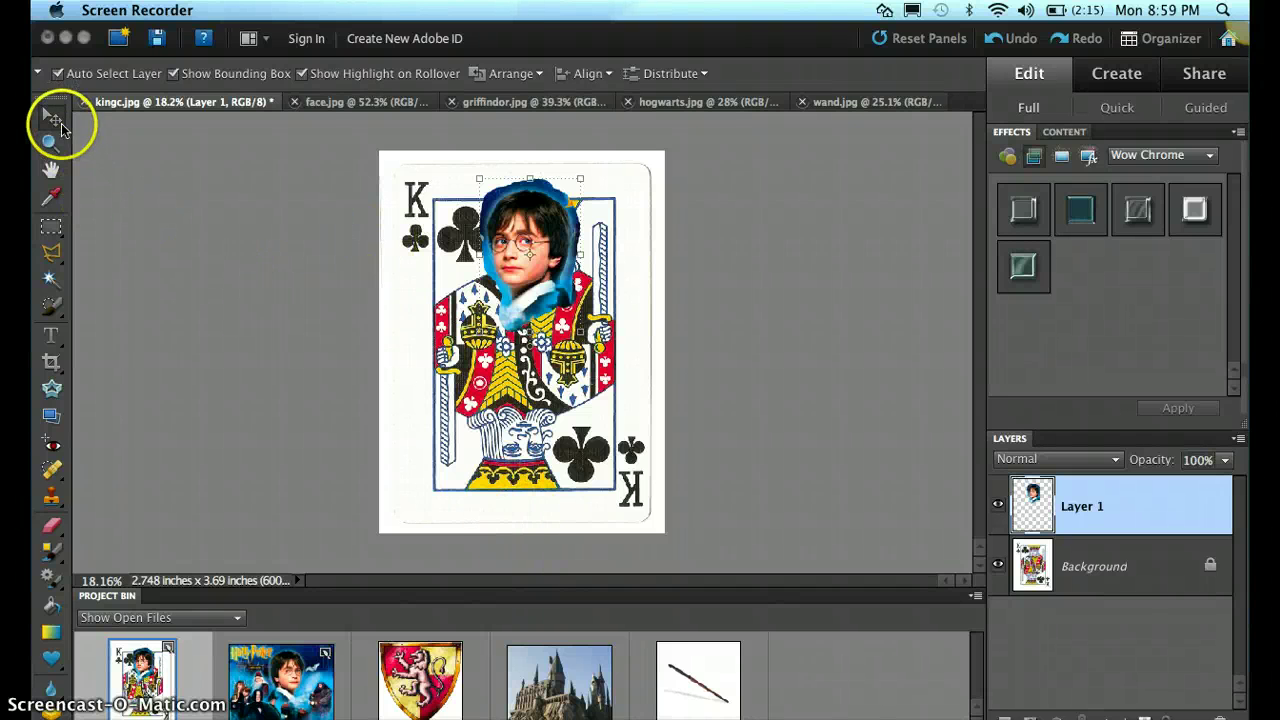
Step: Lower the opacity of Layer 1, the pasted face, to 67% so the king's face shows through
{"action": "left_click", "coordinate": [50, 143]}
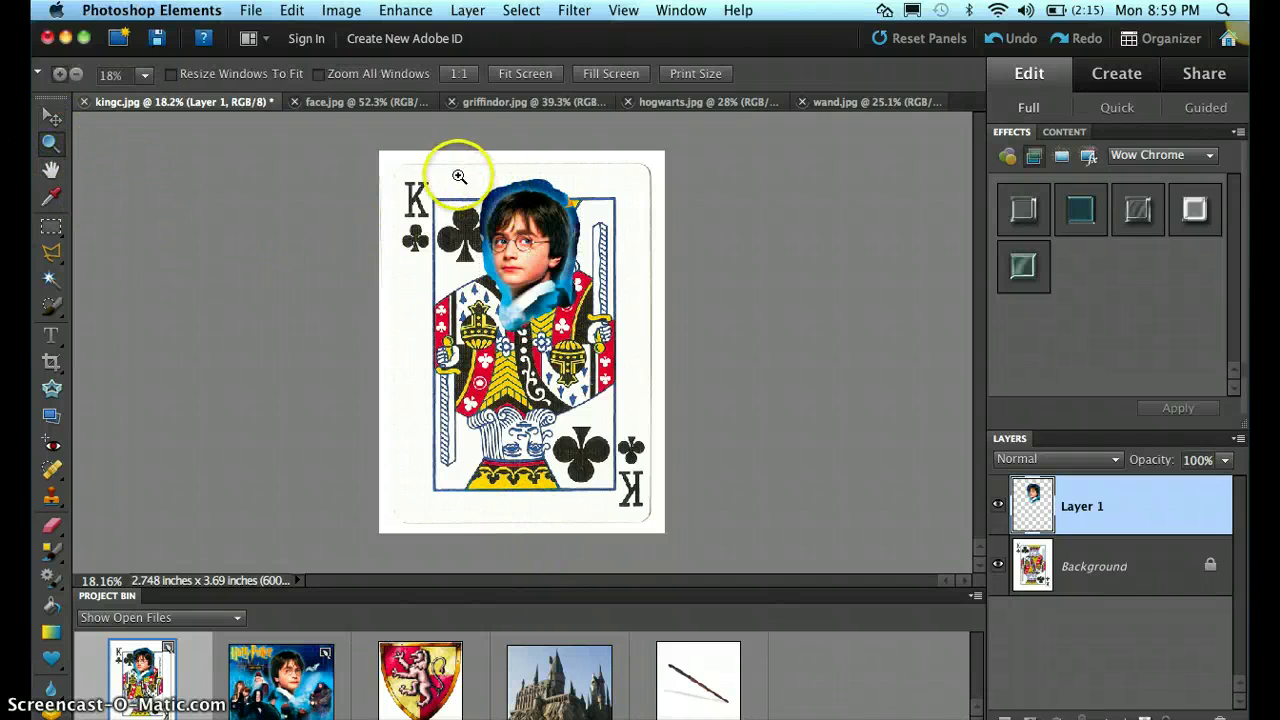
{"action": "left_click_drag", "start_coordinate": [459, 176], "coordinate": [617, 333]}
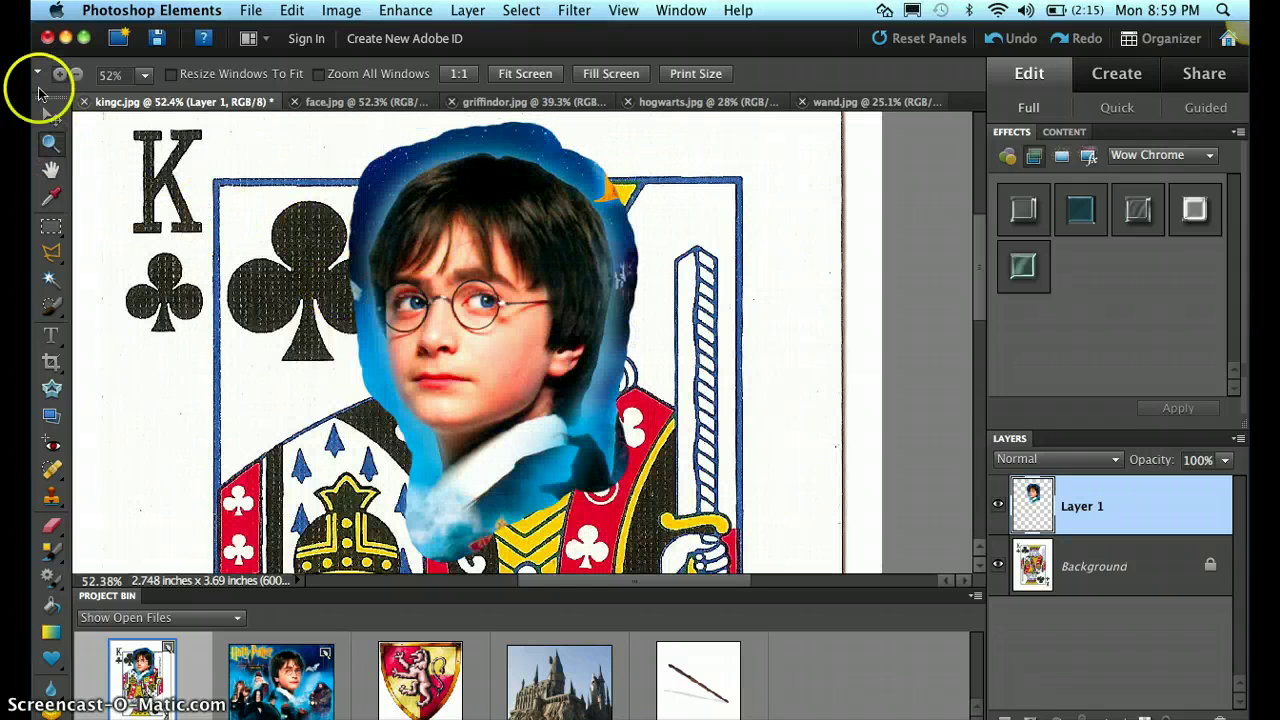
{"action": "left_click", "coordinate": [1231, 460]}
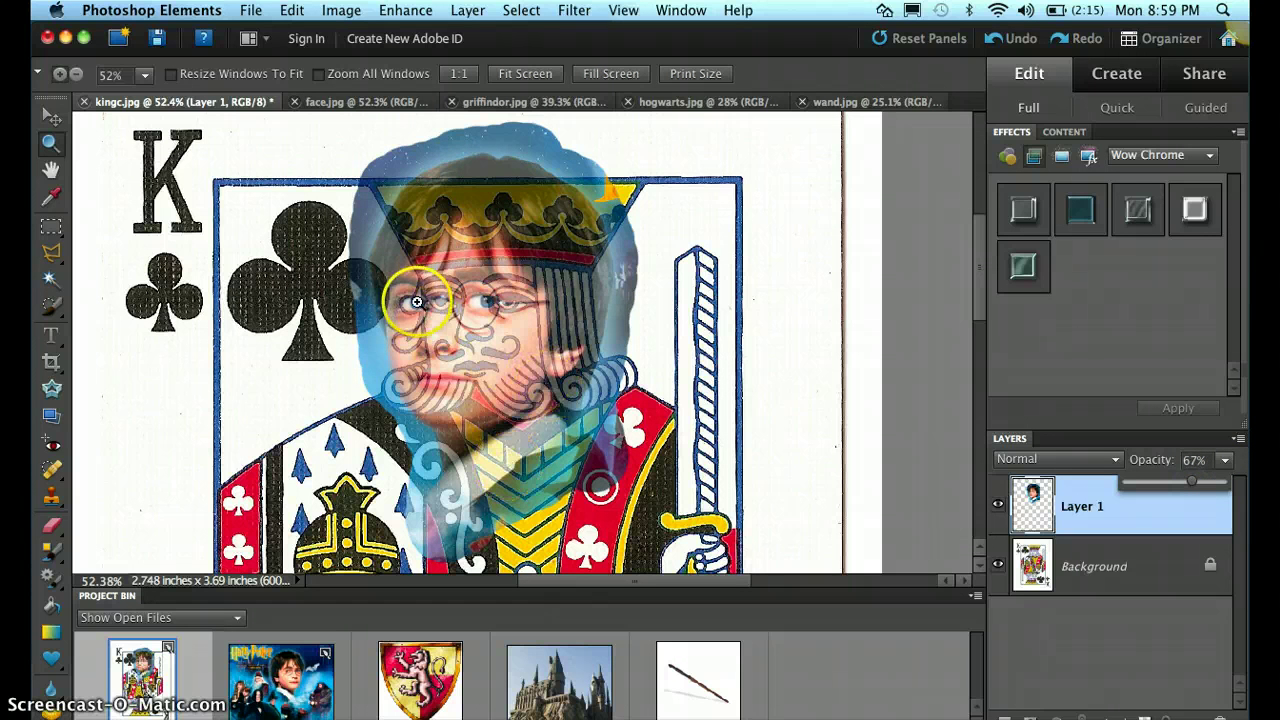
Step: Scale the face layer to 94.4% and position it so its eyes and mouth line up with the king's
{"action": "left_click", "coordinate": [51, 116]}
{"action": "mouse_move", "coordinate": [400, 265]}
{"action": "left_mouse_down"}
{"action": "mouse_move", "coordinate": [443, 271]}
{"action": "mouse_move", "coordinate": [423, 259]}
{"action": "left_mouse_up"}
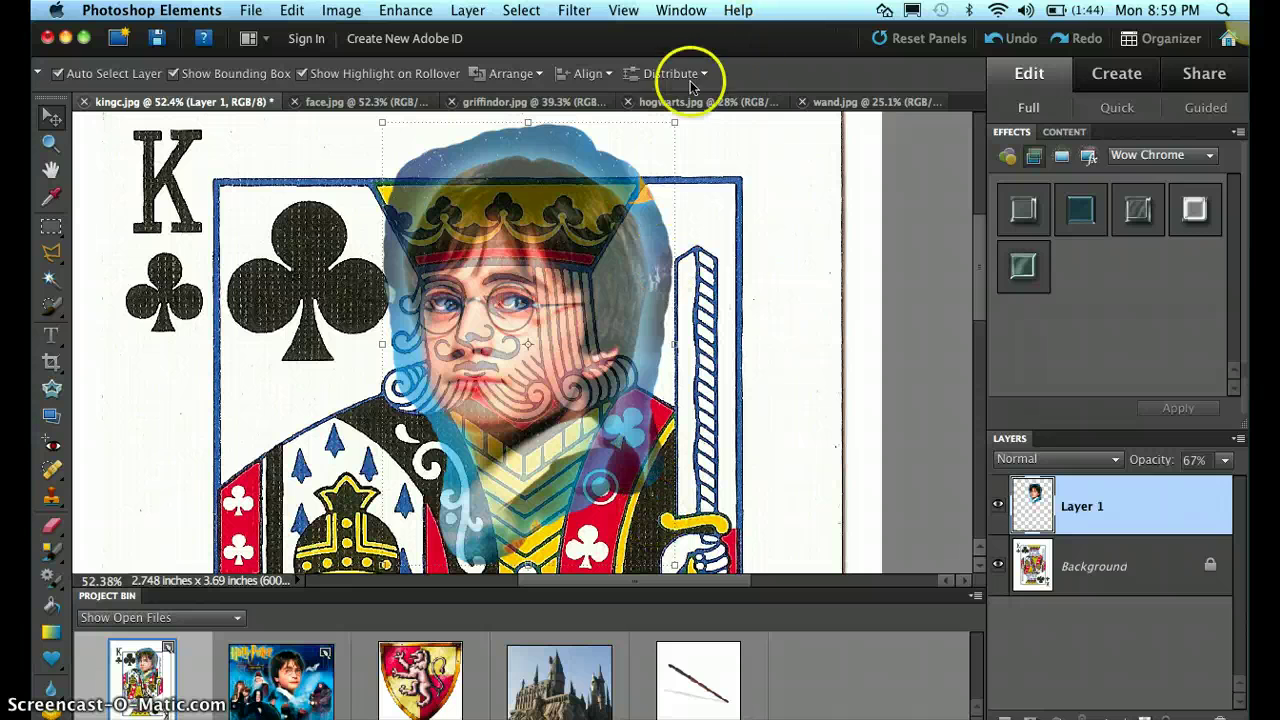
{"action": "mouse_move", "coordinate": [674, 123]}
{"action": "left_mouse_down"}
{"action": "mouse_move", "coordinate": [662, 137]}
{"action": "mouse_move", "coordinate": [657, 110]}
{"action": "left_mouse_up"}
{"action": "left_click_drag", "start_coordinate": [533, 258], "coordinate": [540, 240]}
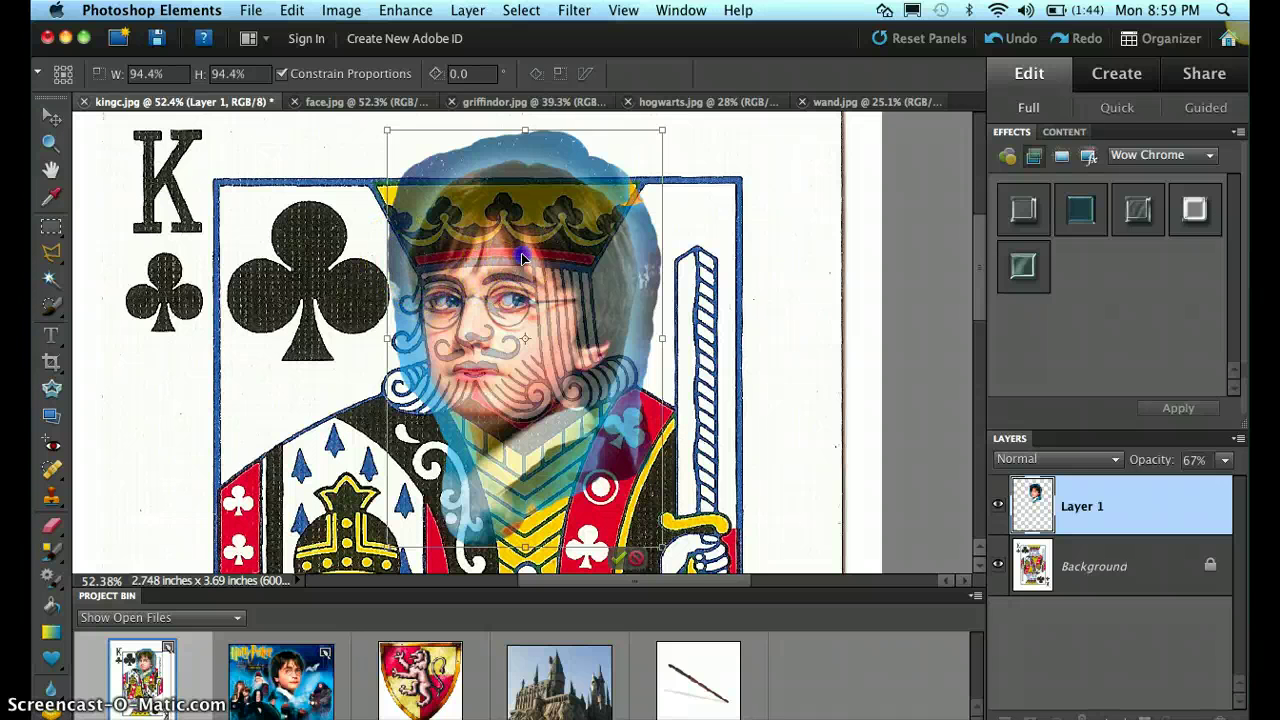
{"action": "left_click_drag", "start_coordinate": [522, 258], "coordinate": [524, 261]}
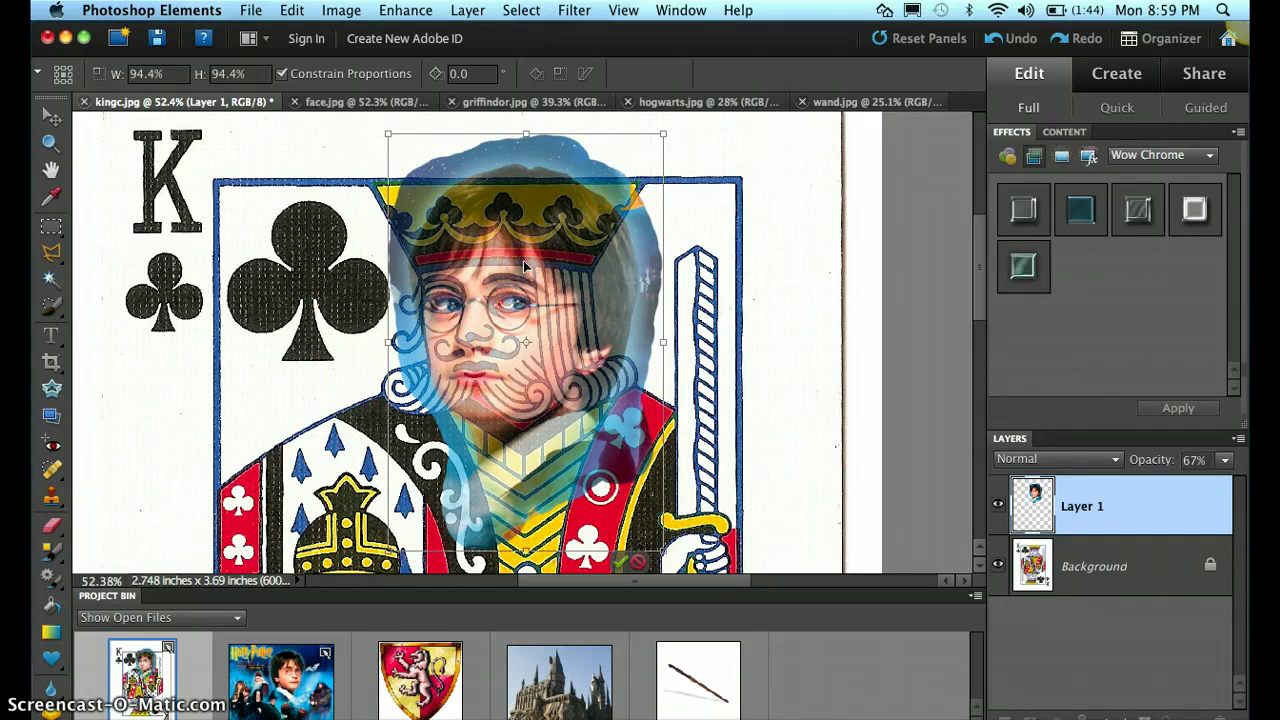
{"action": "left_click_drag", "start_coordinate": [524, 261], "coordinate": [524, 260]}
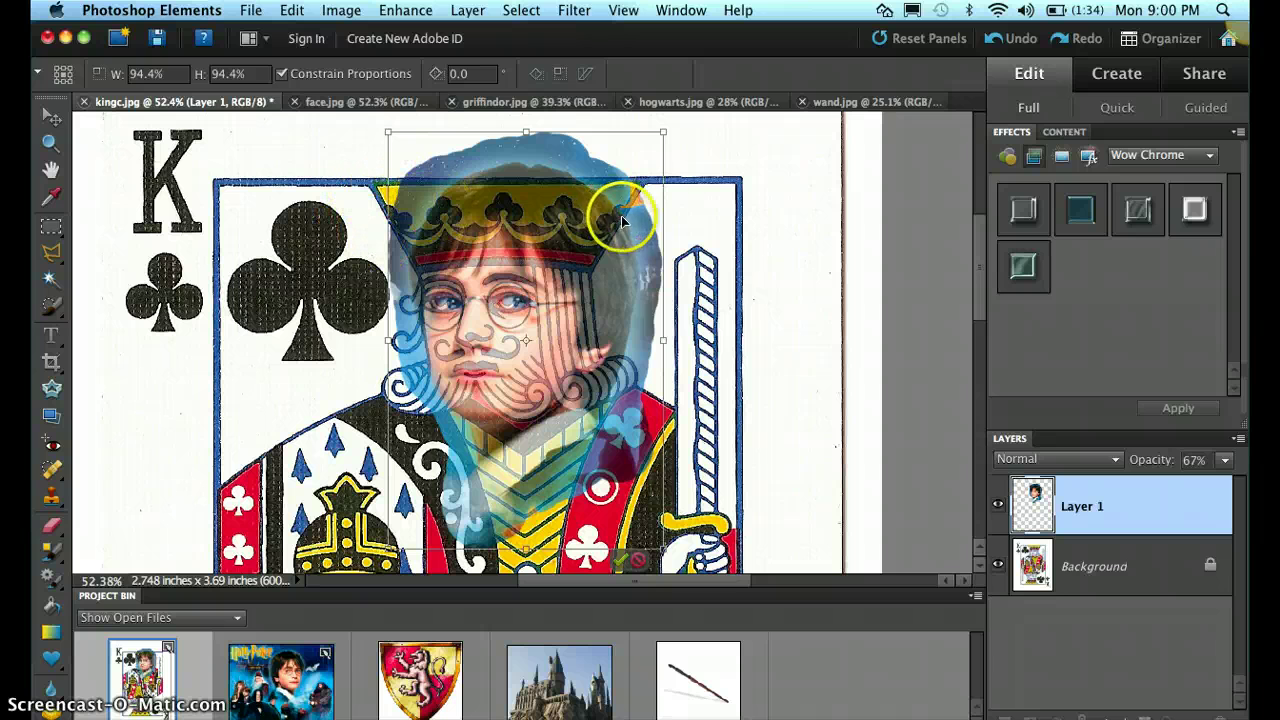
{"action": "left_click_drag", "start_coordinate": [489, 303], "coordinate": [483, 304]}
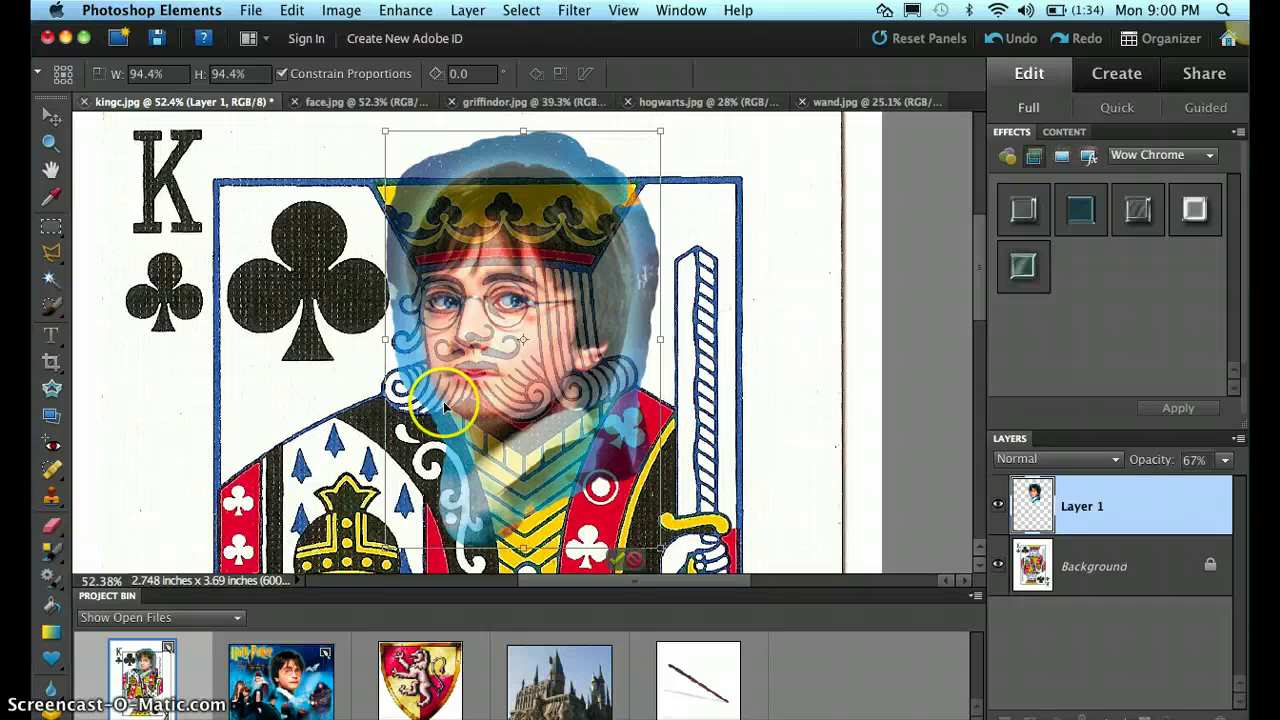
{"action": "left_click_drag", "start_coordinate": [437, 322], "coordinate": [452, 320]}
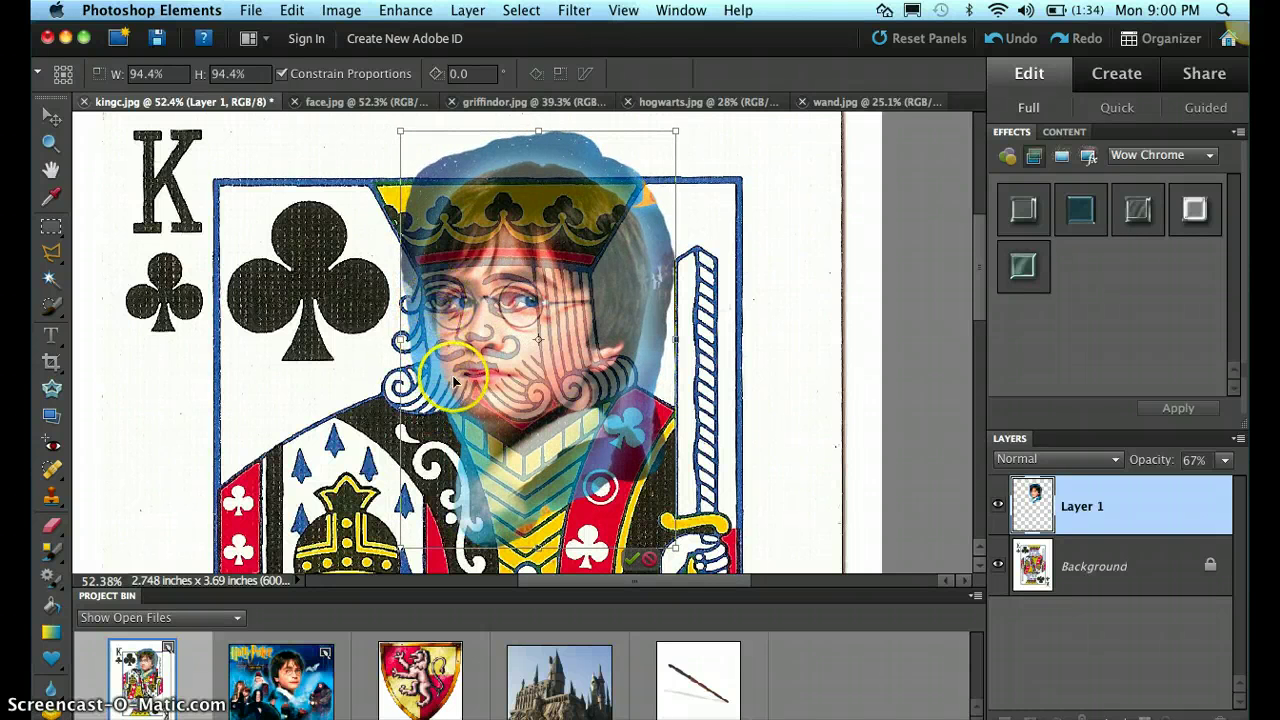
{"action": "left_click_drag", "start_coordinate": [497, 355], "coordinate": [484, 358]}
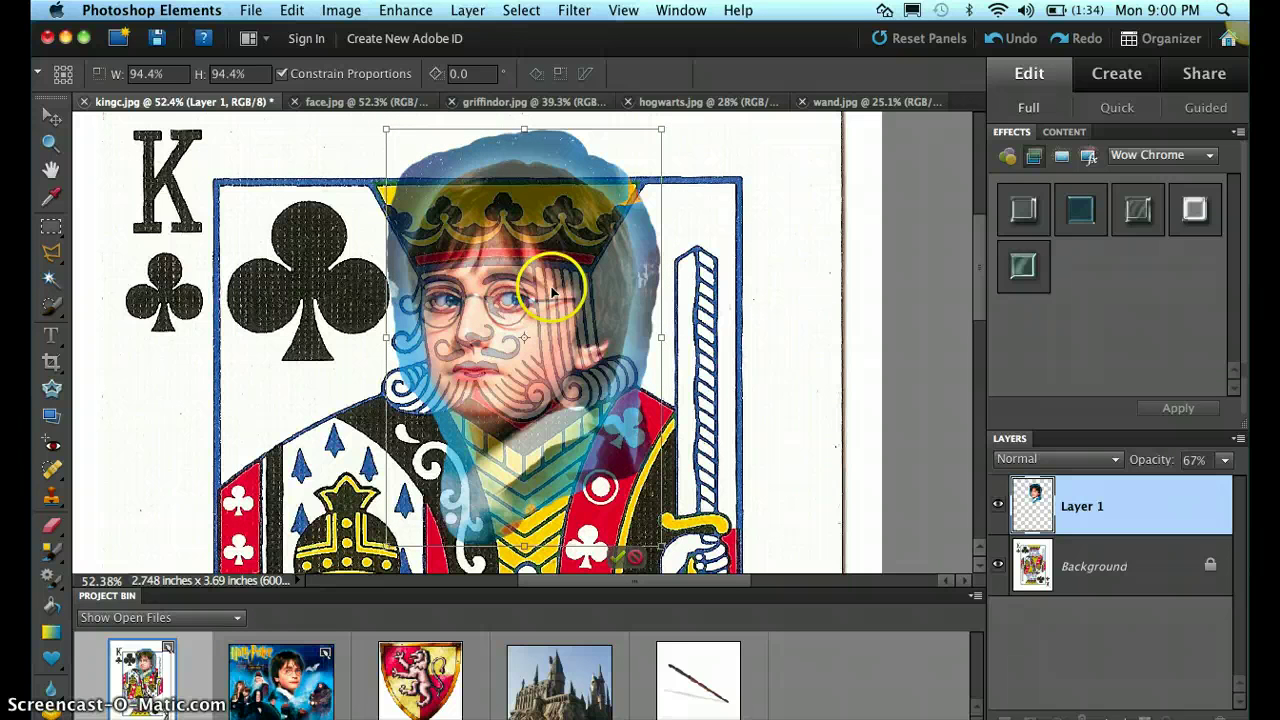
{"action": "left_click_drag", "start_coordinate": [545, 316], "coordinate": [546, 317]}
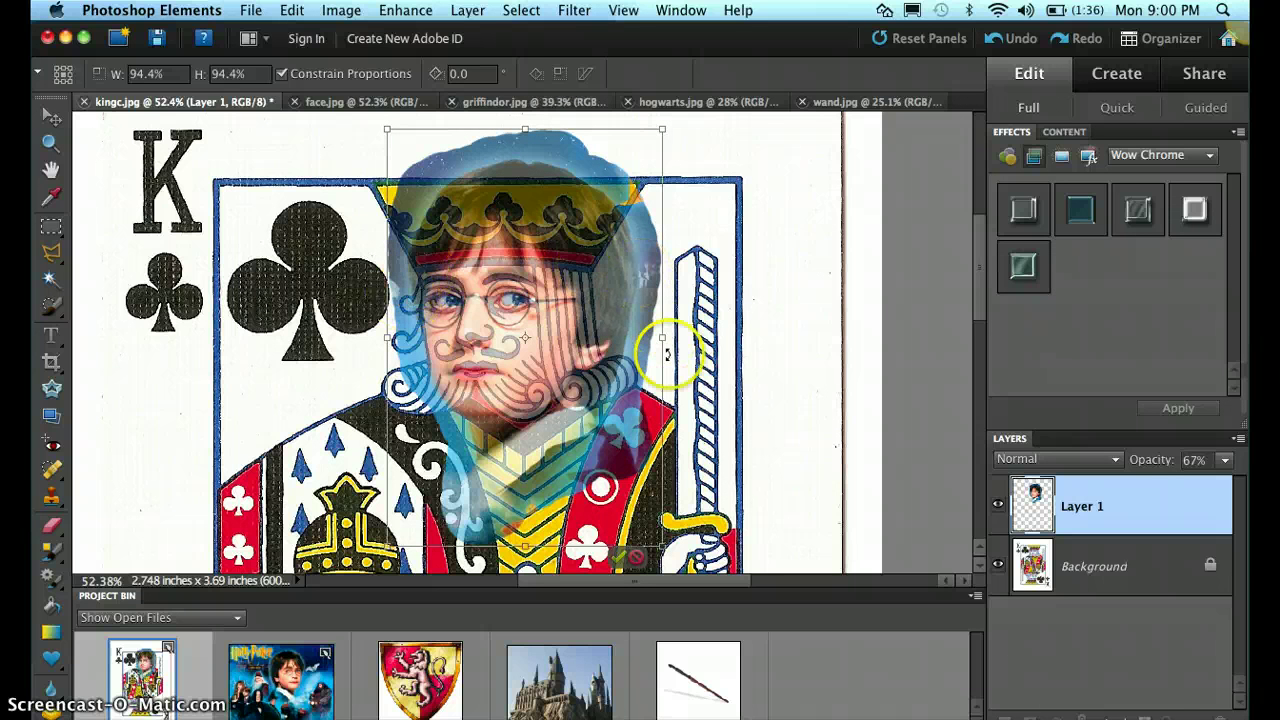
{"action": "left_click", "coordinate": [1205, 496]}
Step: Reduce the opacity of Layer 1 to 24%
{"action": "left_click", "coordinate": [1225, 462]}
{"action": "left_click", "coordinate": [1207, 499]}
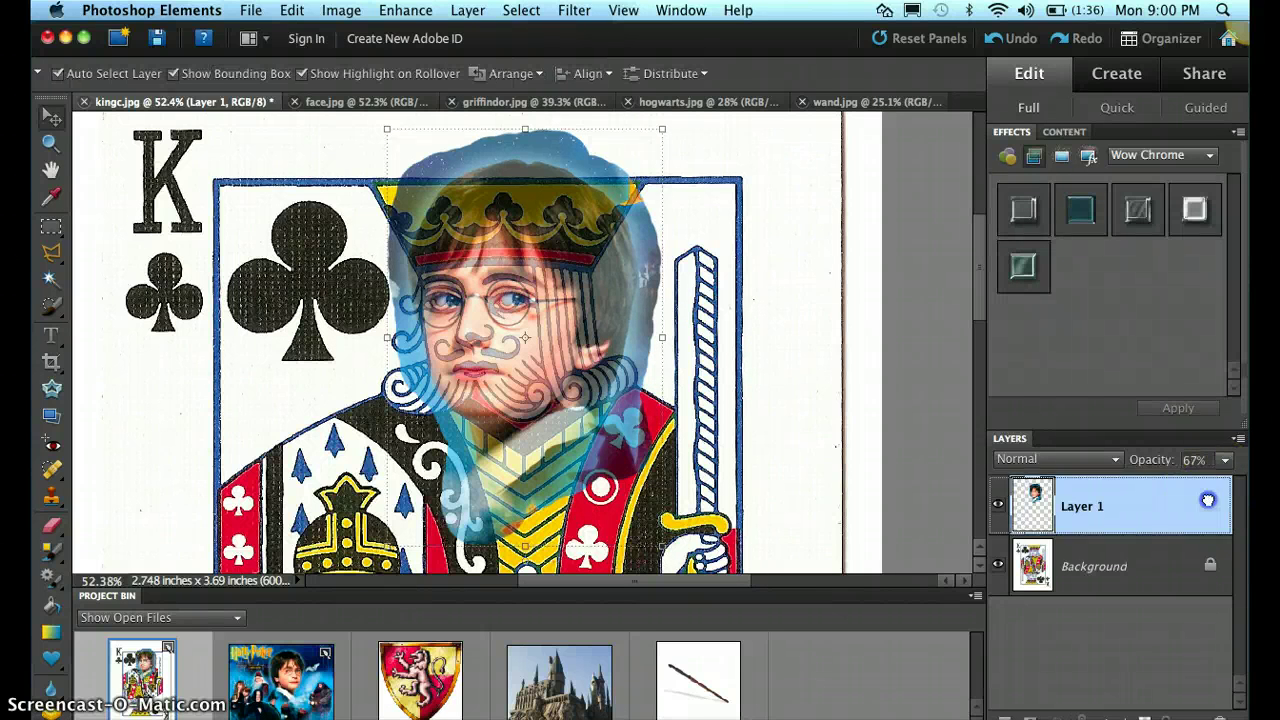
{"action": "left_click", "coordinate": [1224, 461]}
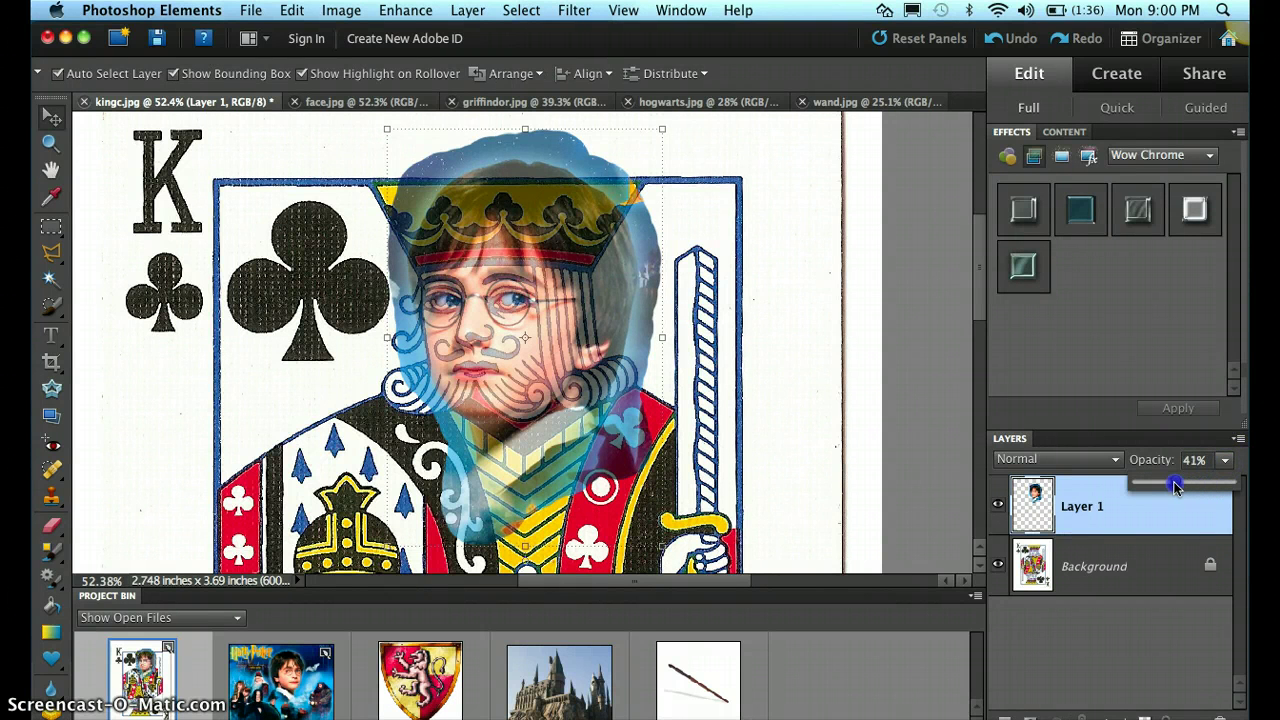
{"action": "left_click_drag", "start_coordinate": [1163, 487], "coordinate": [1158, 485]}
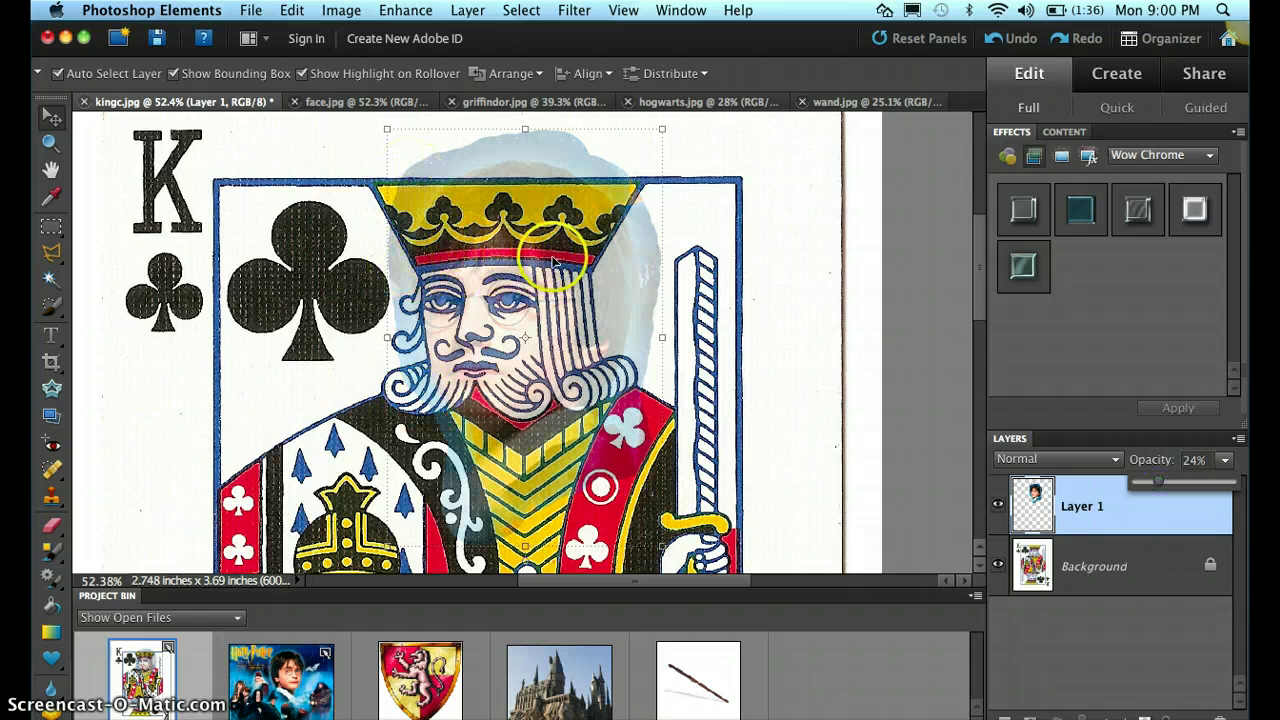
Step: Outline the king's crown with the Polygonal Lasso and delete that area from Layer 1
{"action": "left_click", "coordinate": [51, 252]}
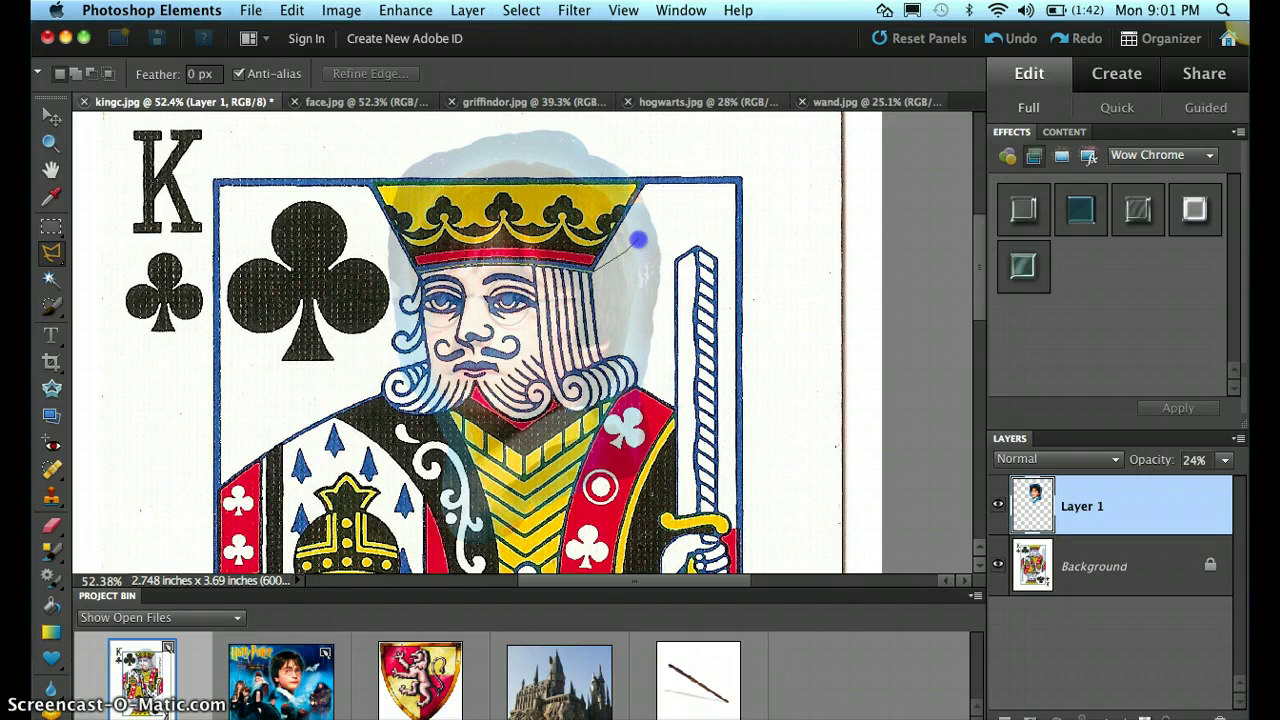
{"action": "left_click", "coordinate": [608, 165]}
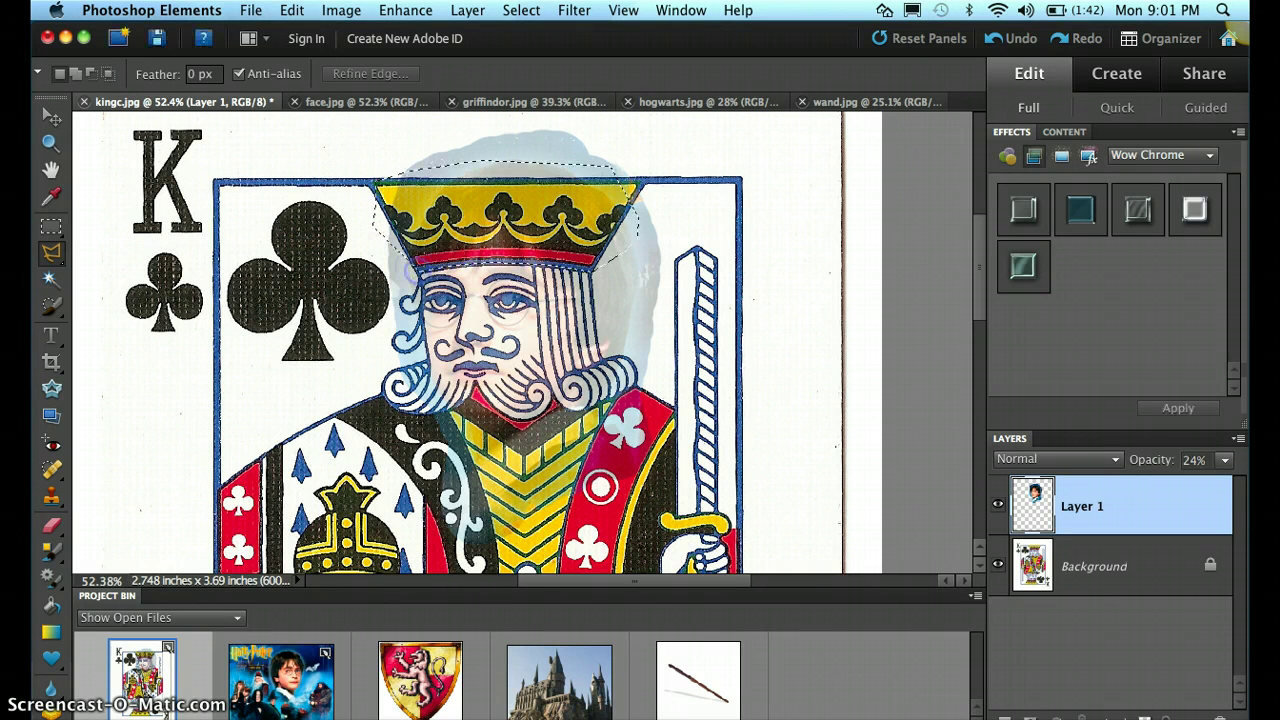
{"action": "left_click", "coordinate": [418, 266]}
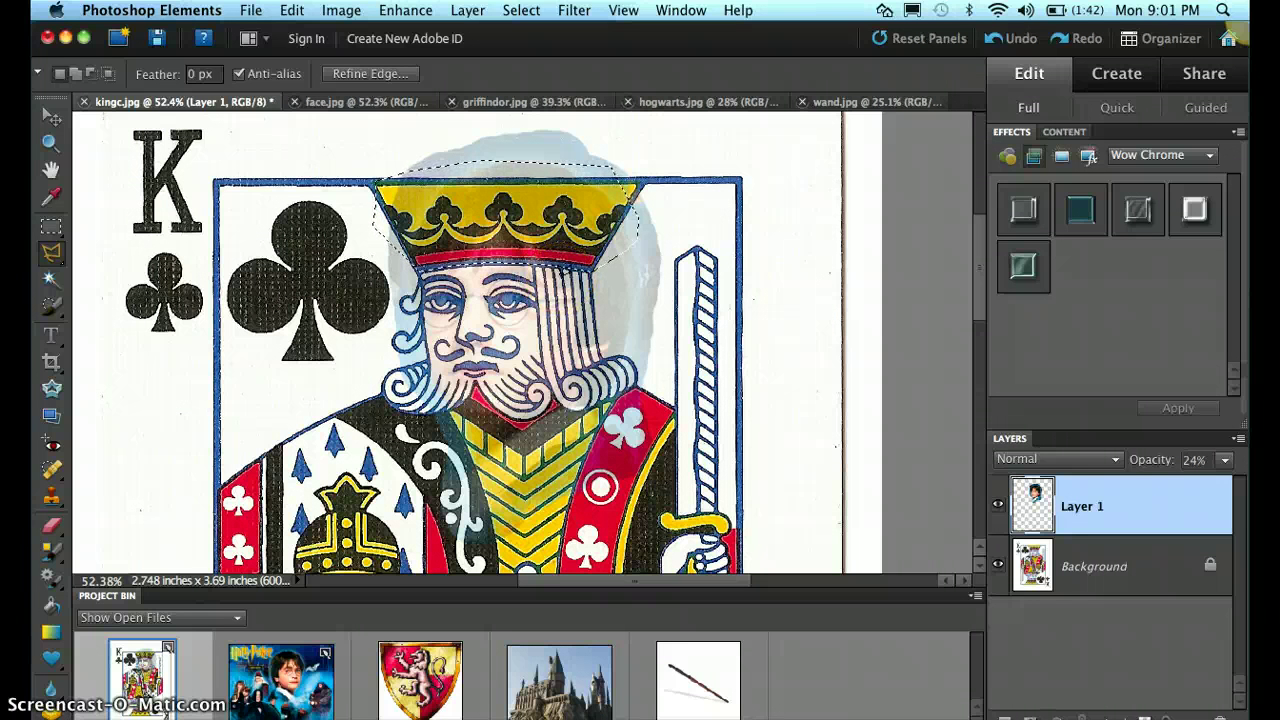
{"action": "key", "text": "Delete"}
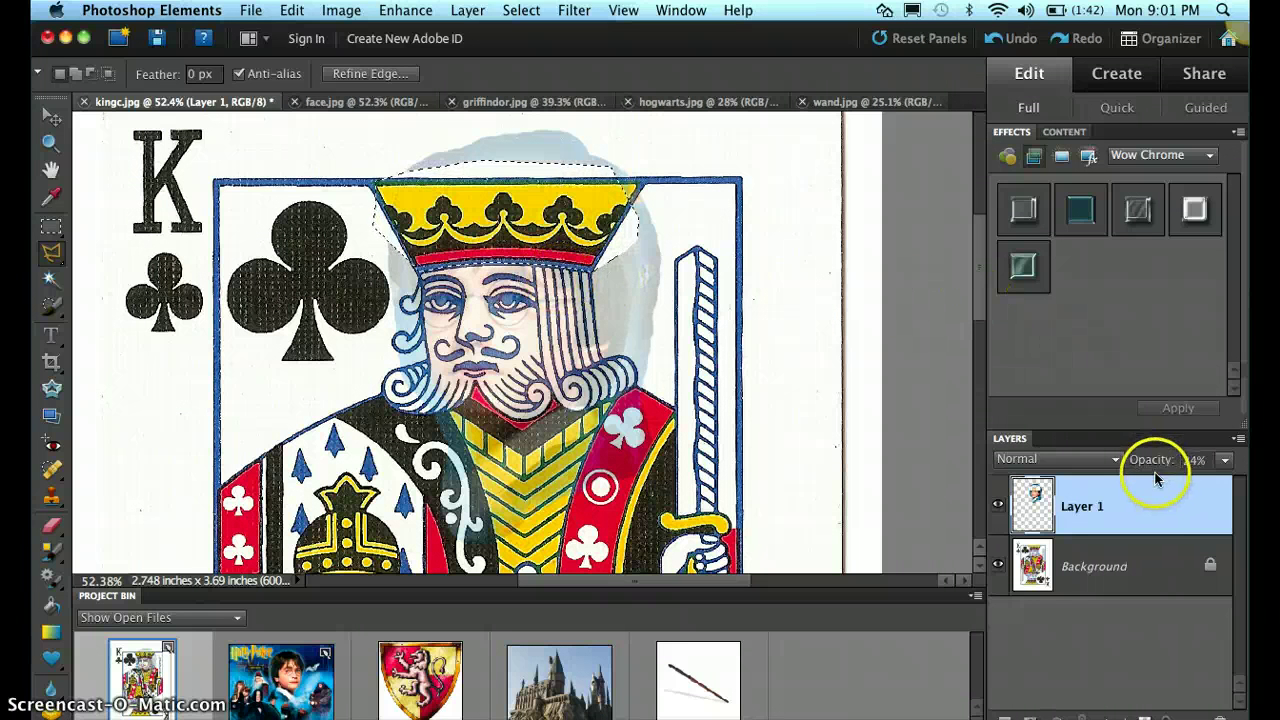
{"action": "left_click", "coordinate": [1226, 461]}
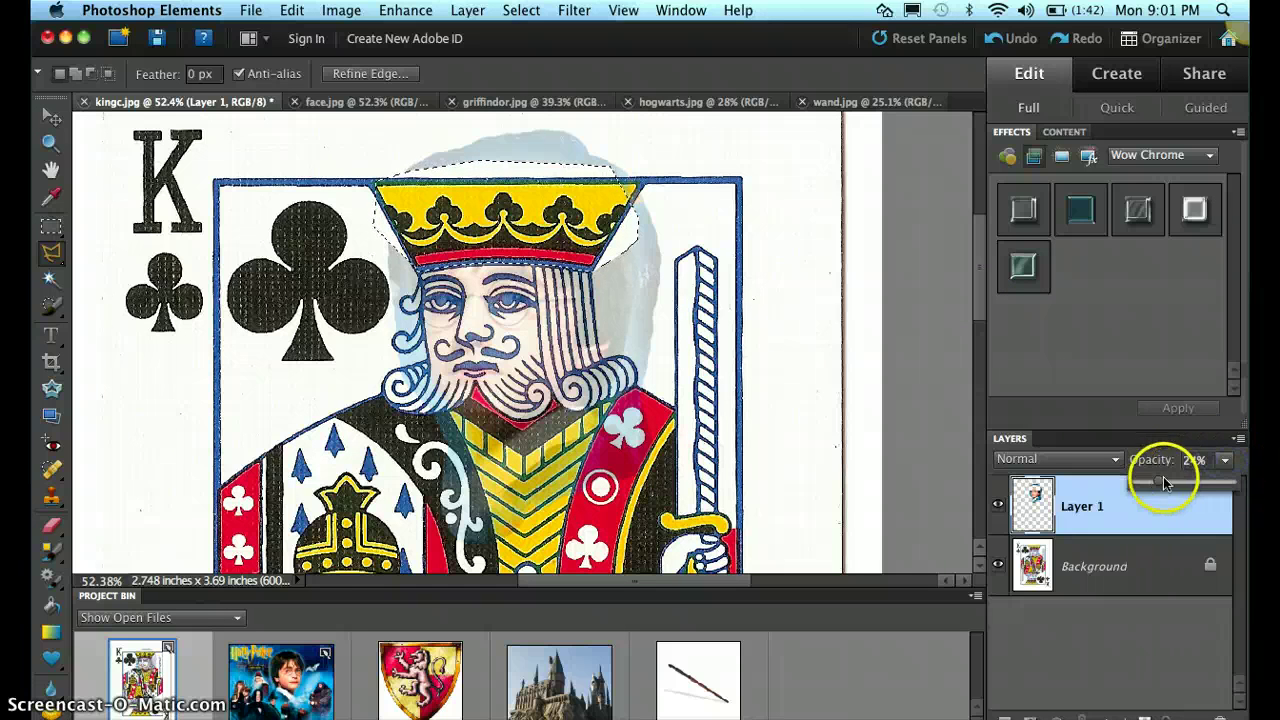
{"action": "left_click_drag", "start_coordinate": [1163, 483], "coordinate": [1228, 490]}
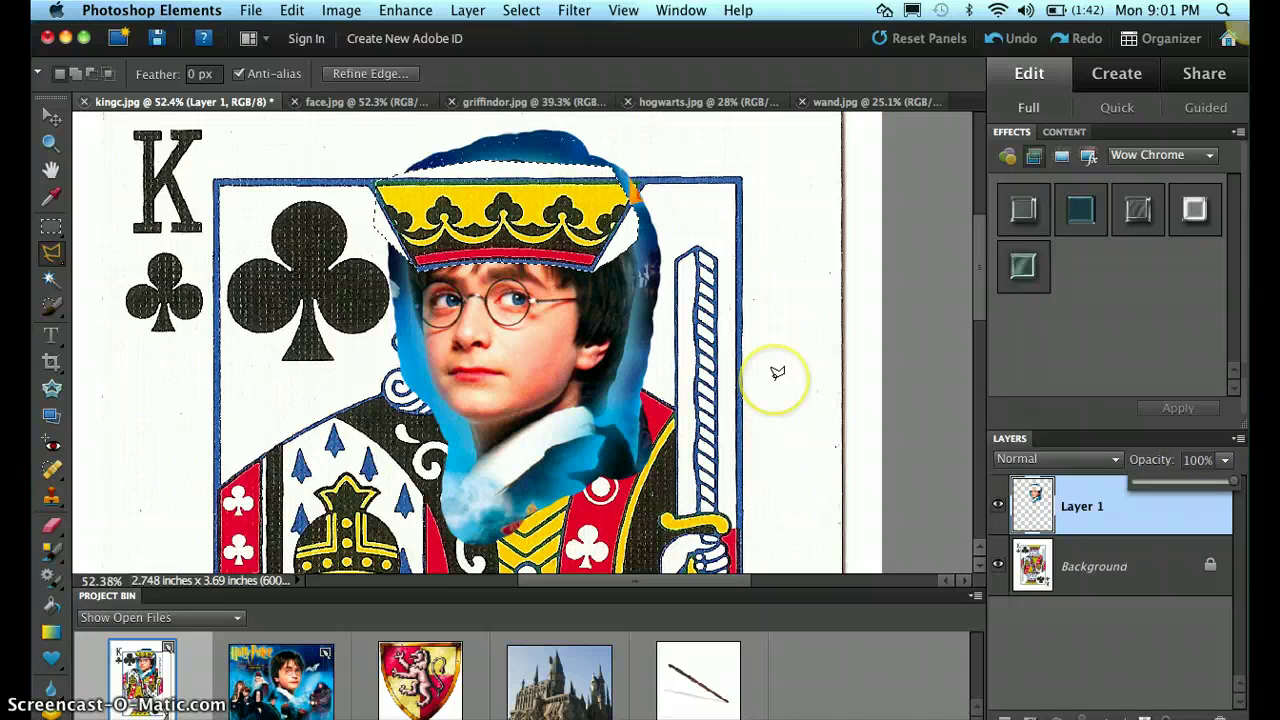
{"action": "key", "text": "super+z"}
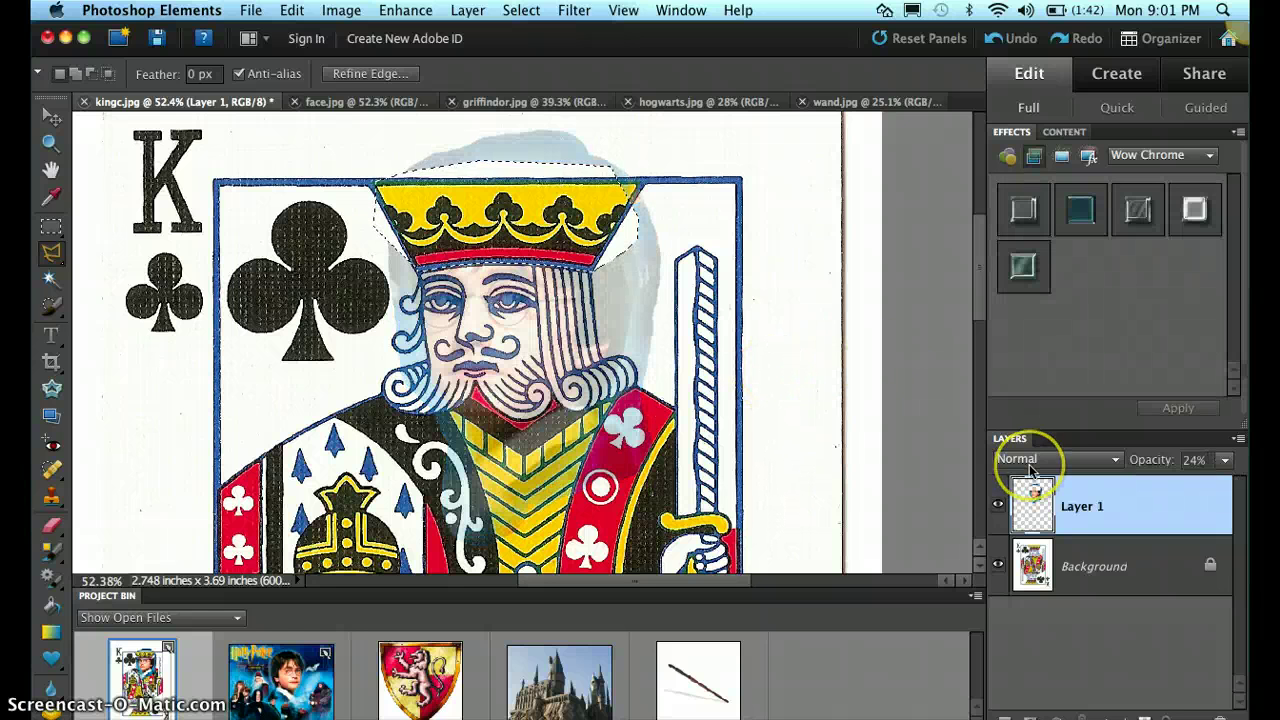
Step: Deselect the crown area and restore Layer 1 to 100% opacity
{"action": "key", "text": "super+d"}
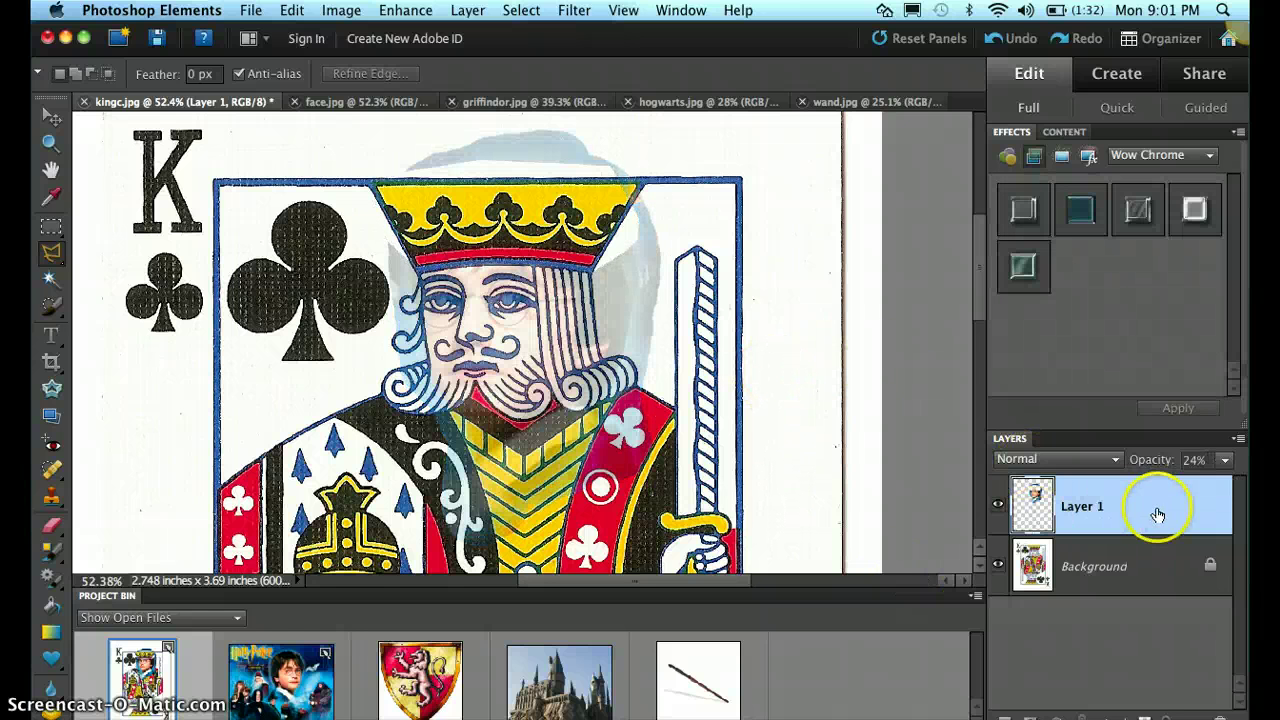
{"action": "left_click", "coordinate": [1226, 461]}
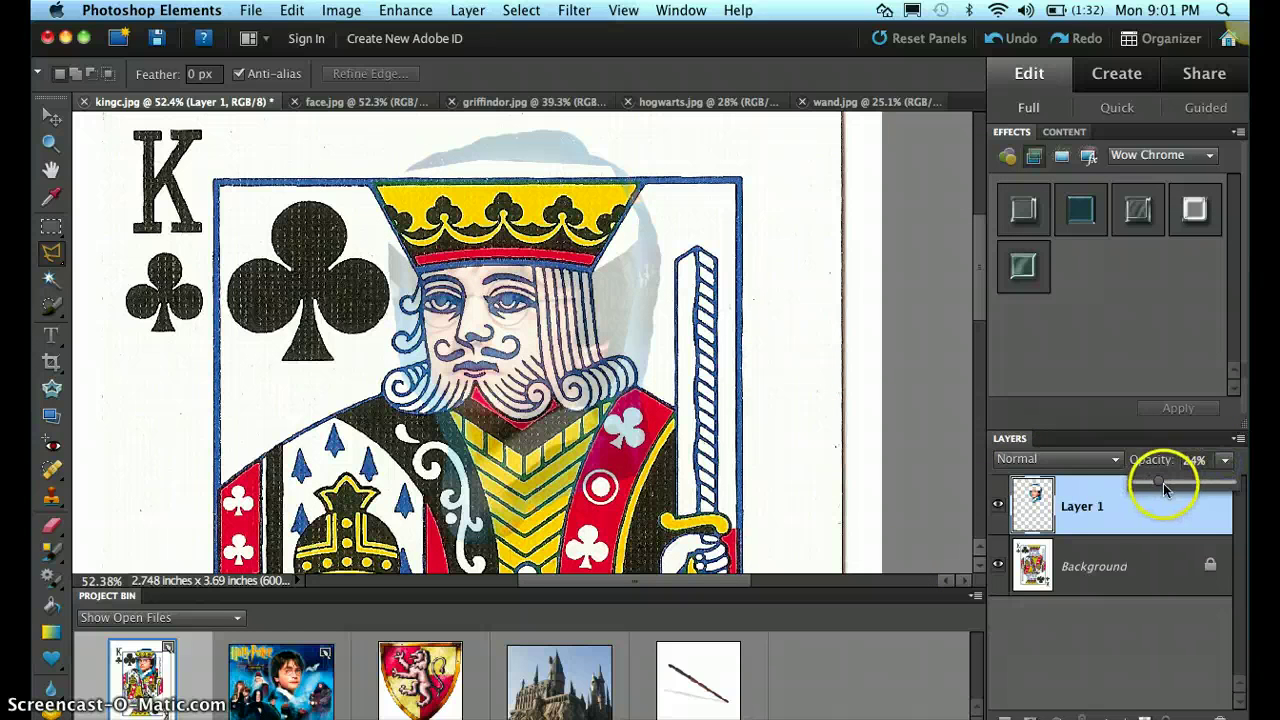
{"action": "double_click", "coordinate": [1157, 508]}
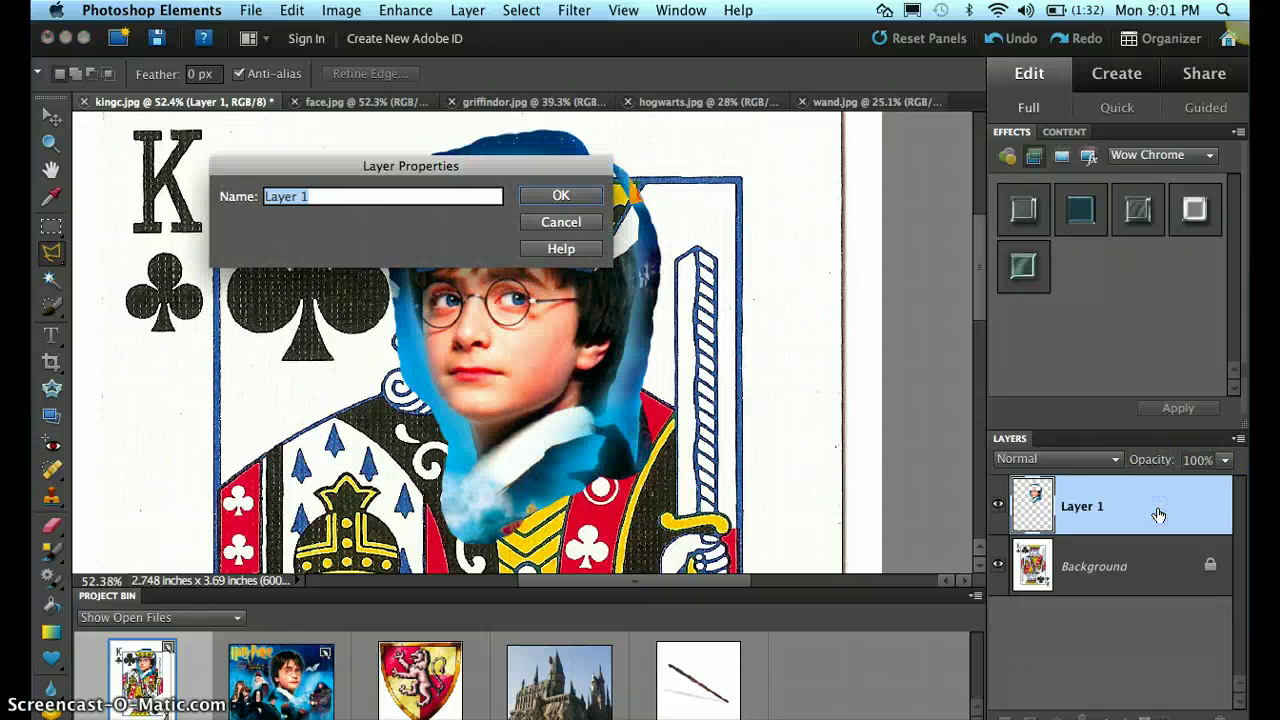
{"action": "left_click", "coordinate": [561, 221]}
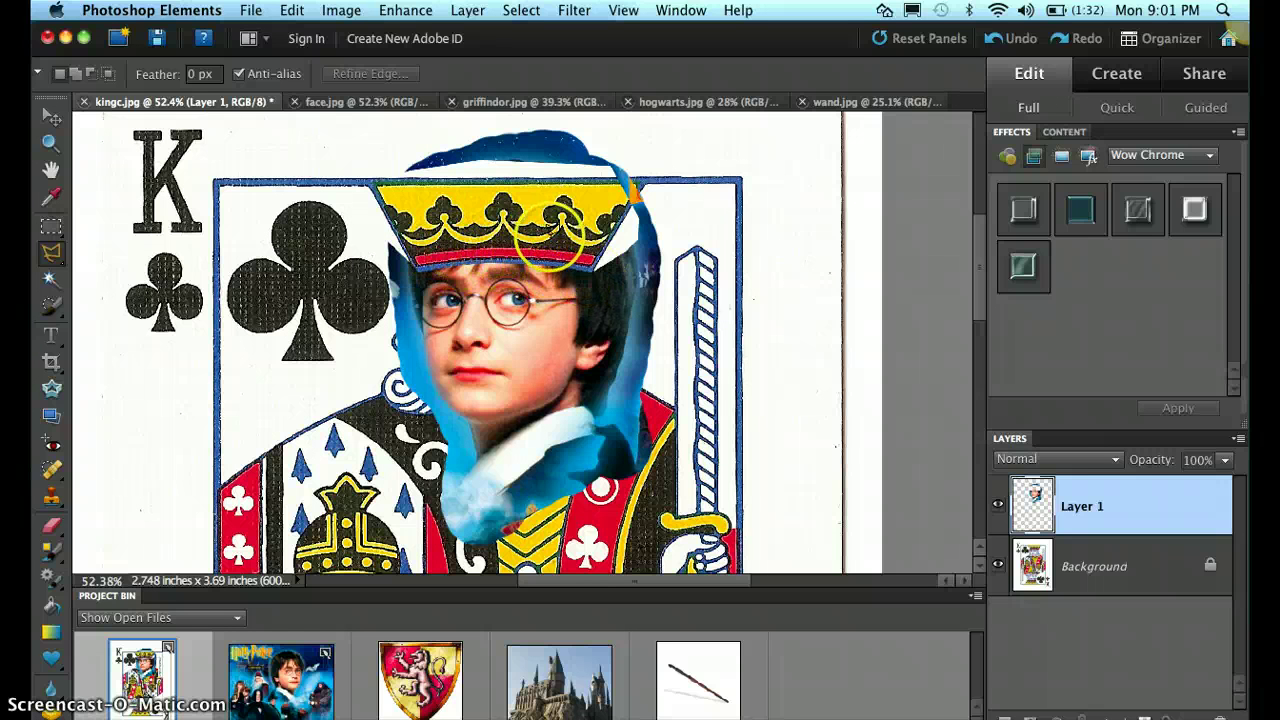
Step: Erase the leftover blue photo background above and beside the crown on Layer 1, using the Eraser at up to 90 px
{"action": "left_click", "coordinate": [53, 527]}
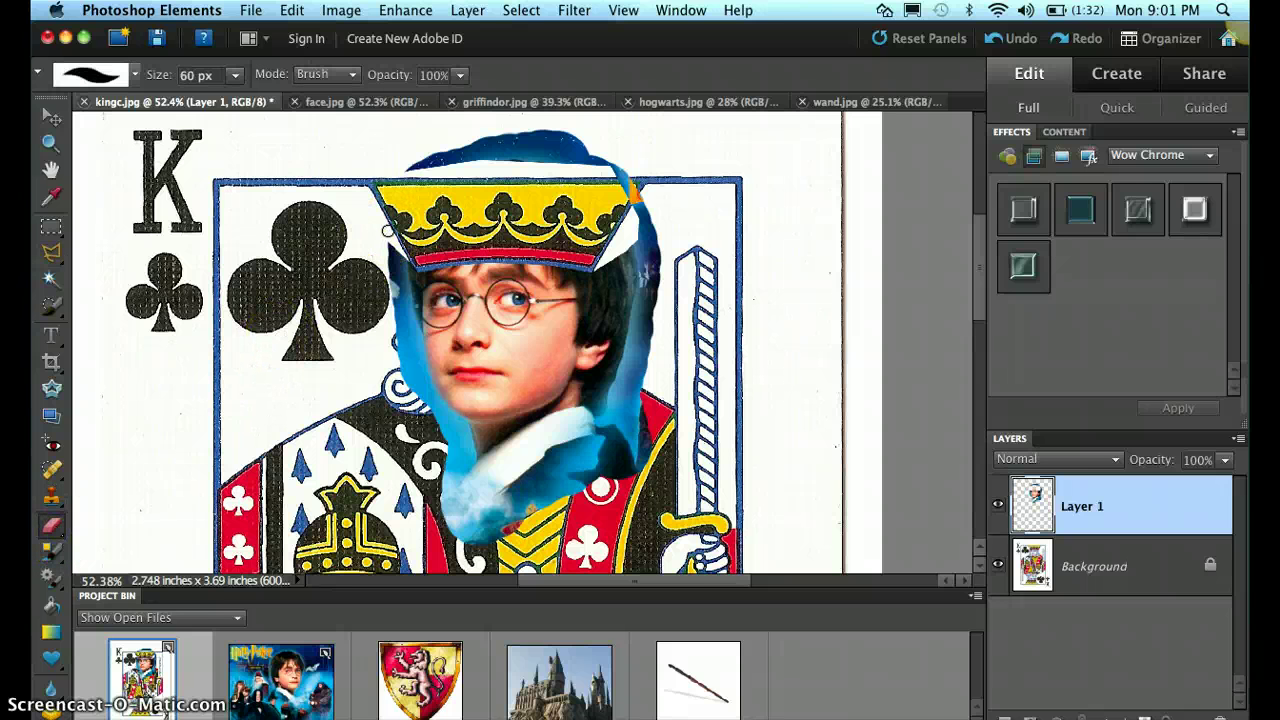
{"action": "mouse_move", "coordinate": [388, 230]}
{"action": "left_mouse_down"}
{"action": "mouse_move", "coordinate": [393, 162]}
{"action": "mouse_move", "coordinate": [403, 177]}
{"action": "mouse_move", "coordinate": [475, 152]}
{"action": "mouse_move", "coordinate": [569, 148]}
{"action": "mouse_move", "coordinate": [527, 147]}
{"action": "mouse_move", "coordinate": [615, 159]}
{"action": "mouse_move", "coordinate": [607, 166]}
{"action": "mouse_move", "coordinate": [645, 211]}
{"action": "left_mouse_up"}
{"action": "mouse_move", "coordinate": [506, 160]}
{"action": "left_mouse_down"}
{"action": "mouse_move", "coordinate": [403, 158]}
{"action": "mouse_move", "coordinate": [583, 154]}
{"action": "mouse_move", "coordinate": [487, 143]}
{"action": "mouse_move", "coordinate": [336, 185]}
{"action": "left_mouse_up"}
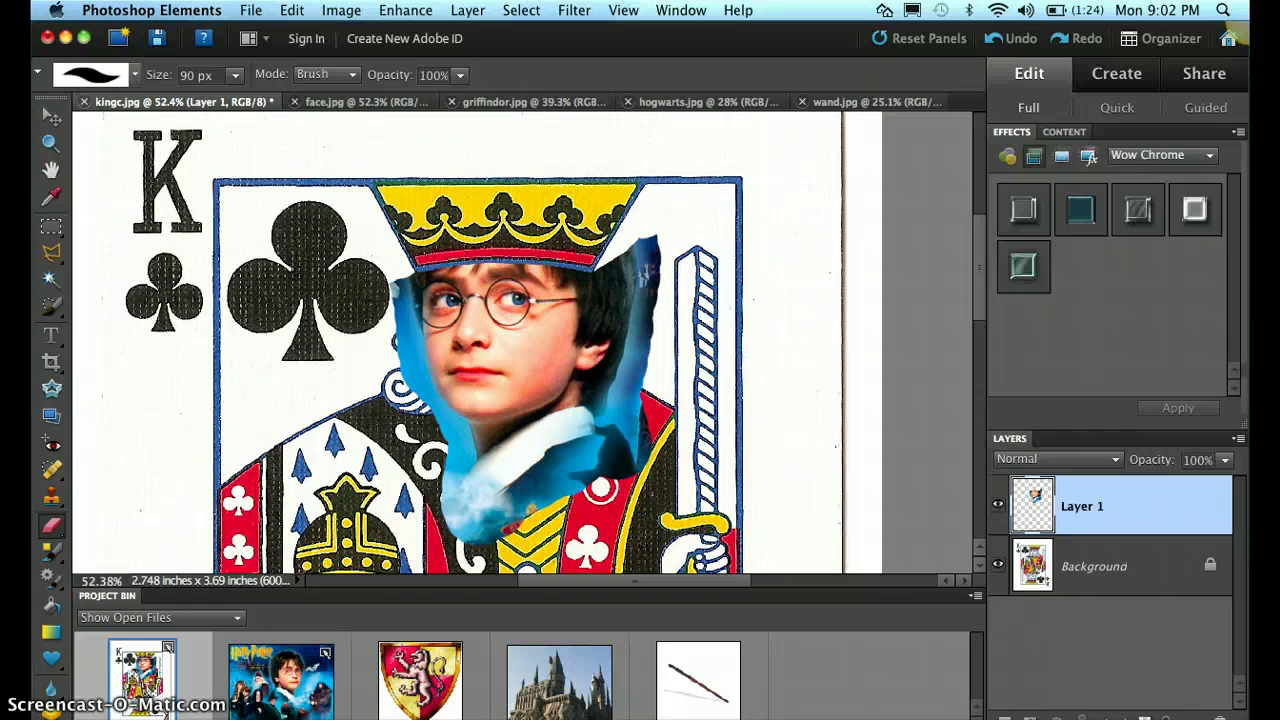
Step: Select the blue background along the face's cheek and chin with the Magic Wand at tolerance 32 and delete it from Layer 1
{"action": "left_click", "coordinate": [51, 252]}
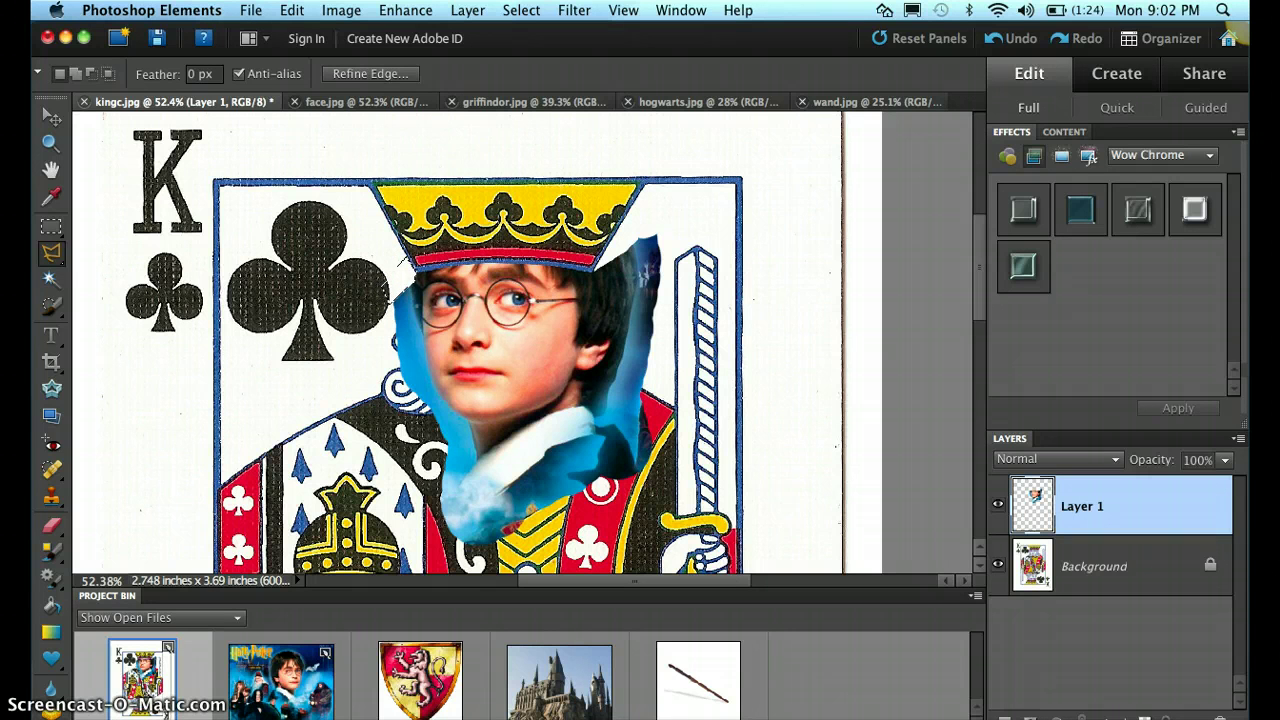
{"action": "left_click", "coordinate": [51, 143]}
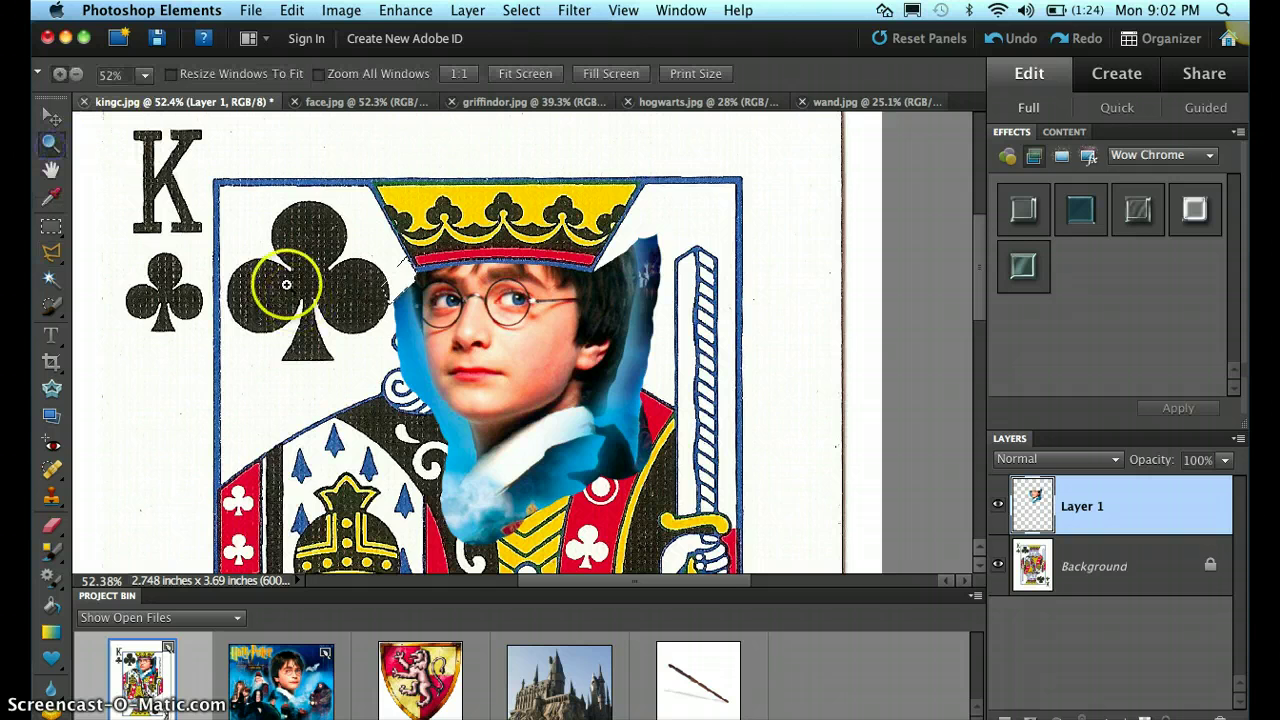
{"action": "left_click", "coordinate": [516, 432]}
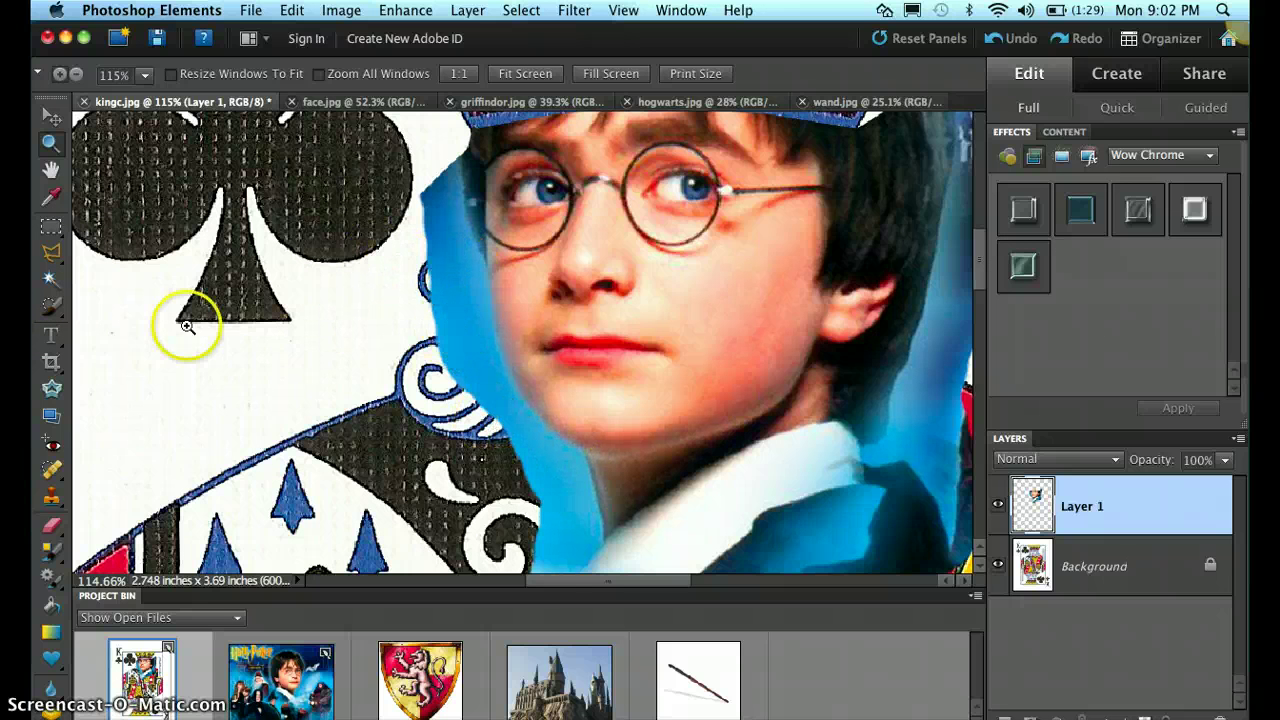
{"action": "left_click", "coordinate": [51, 278]}
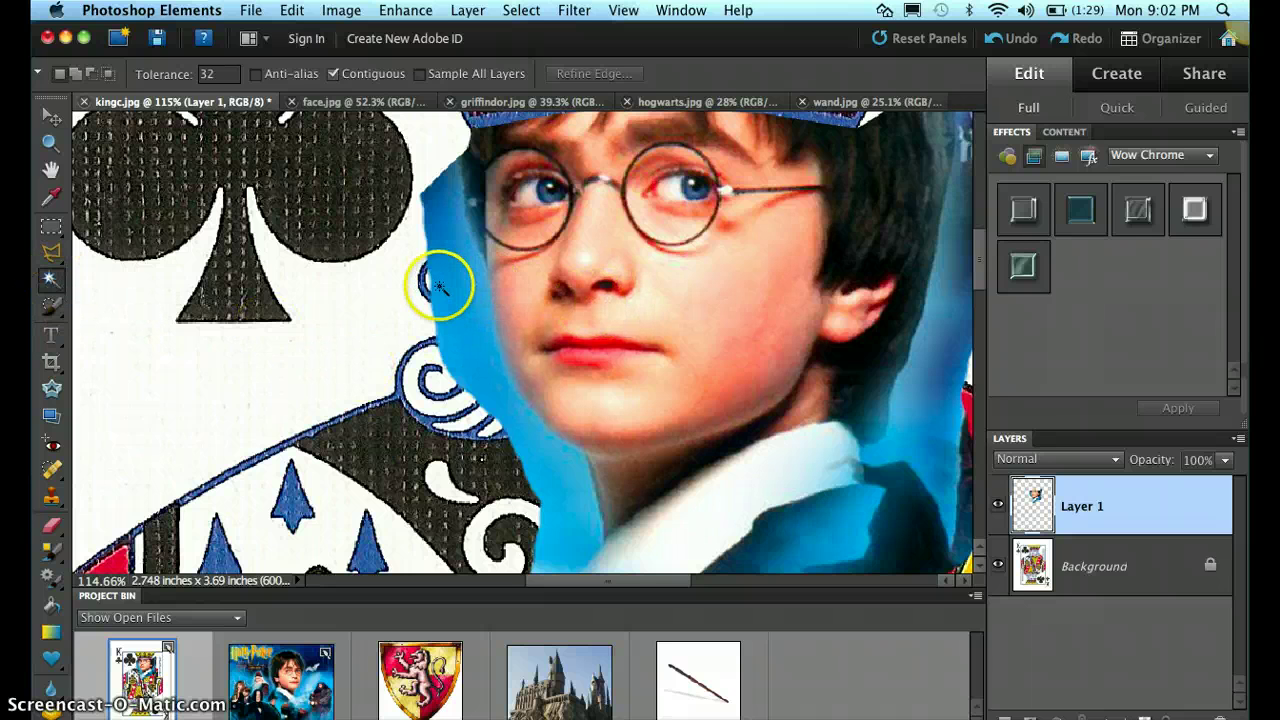
{"action": "left_click", "coordinate": [471, 285]}
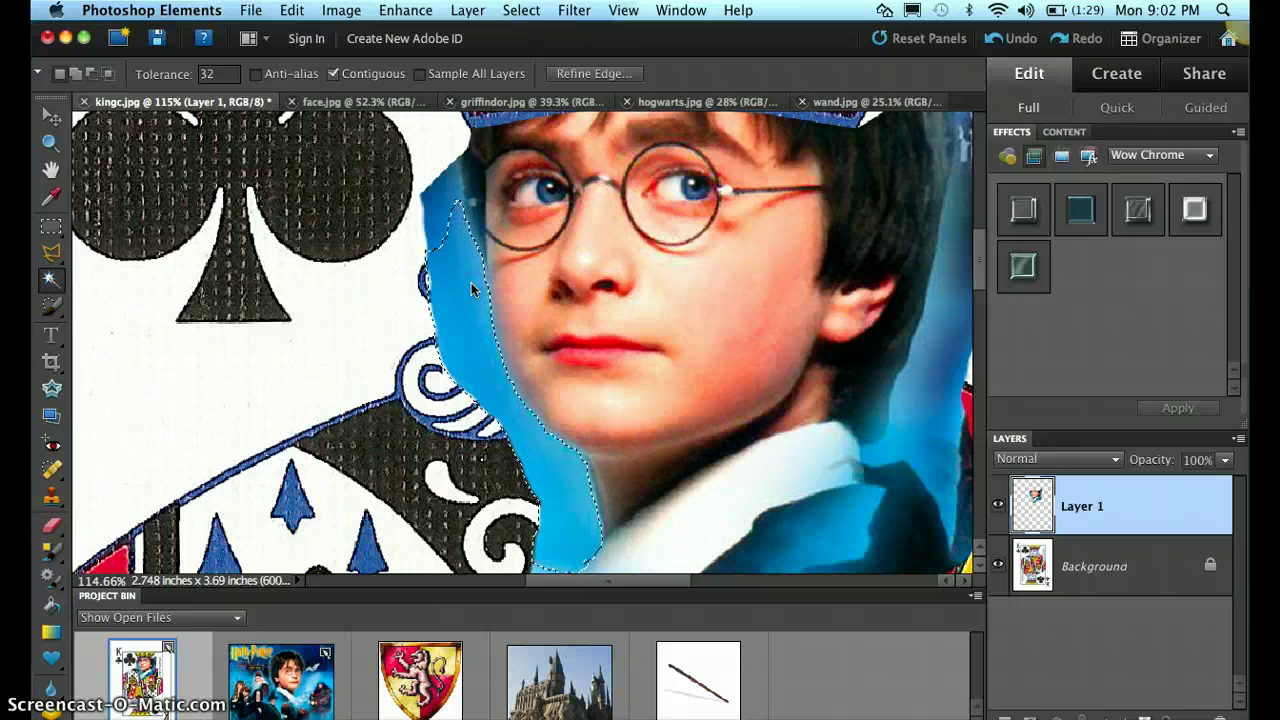
{"action": "key", "text": "Delete"}
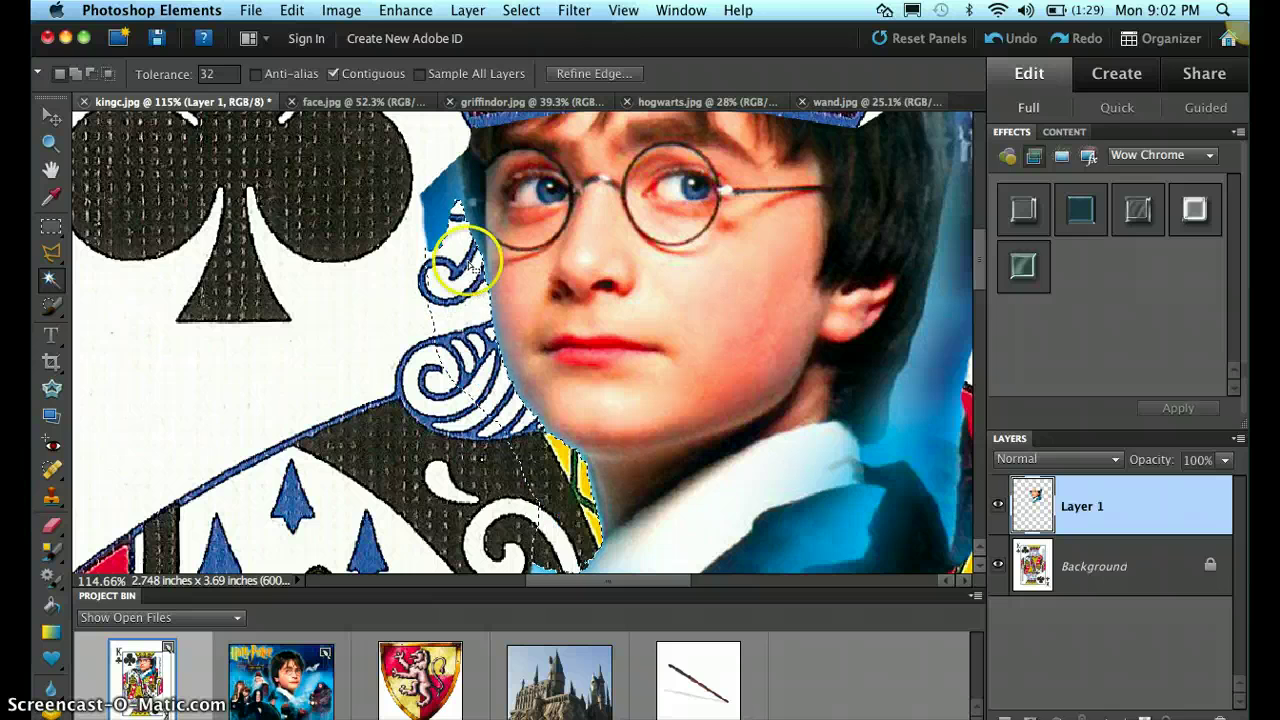
Step: Select the remaining blue patch beside the glasses with the Magic Wand and delete it from Layer 1
{"action": "left_click", "coordinate": [435, 227]}
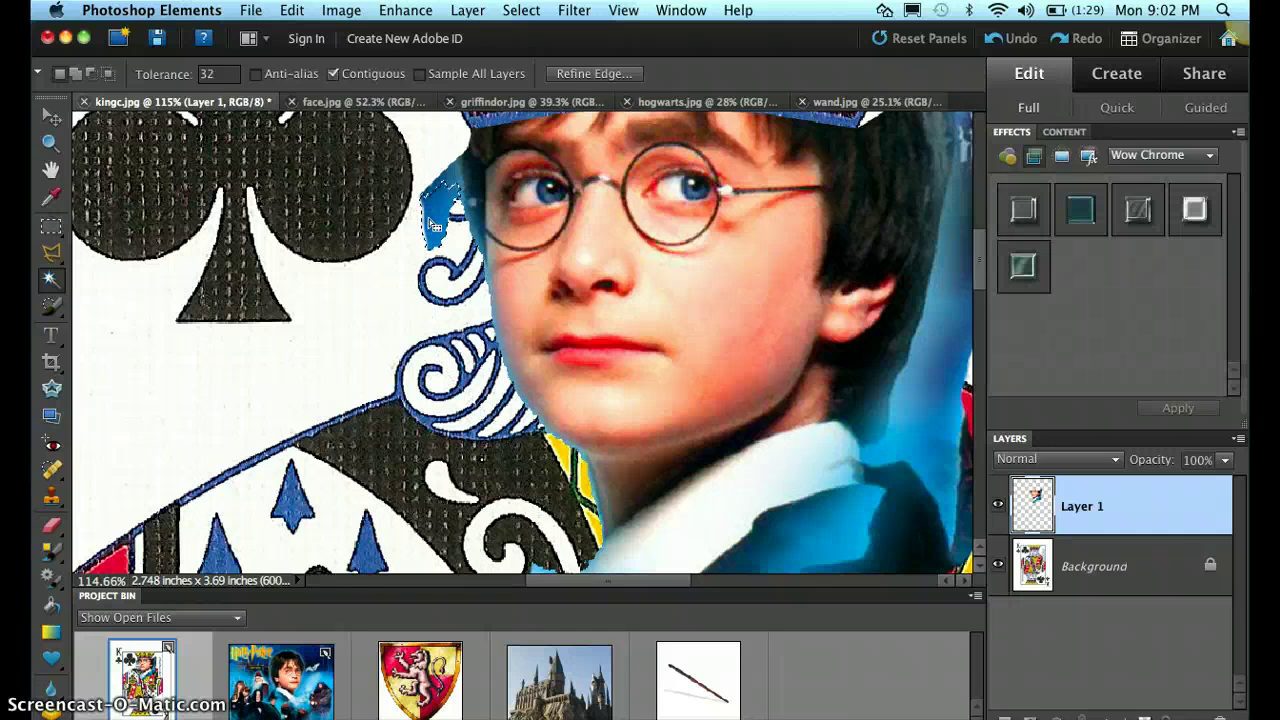
{"action": "key", "text": "Delete"}
{"action": "left_click", "coordinate": [496, 255]}
{"action": "left_click", "coordinate": [472, 372]}
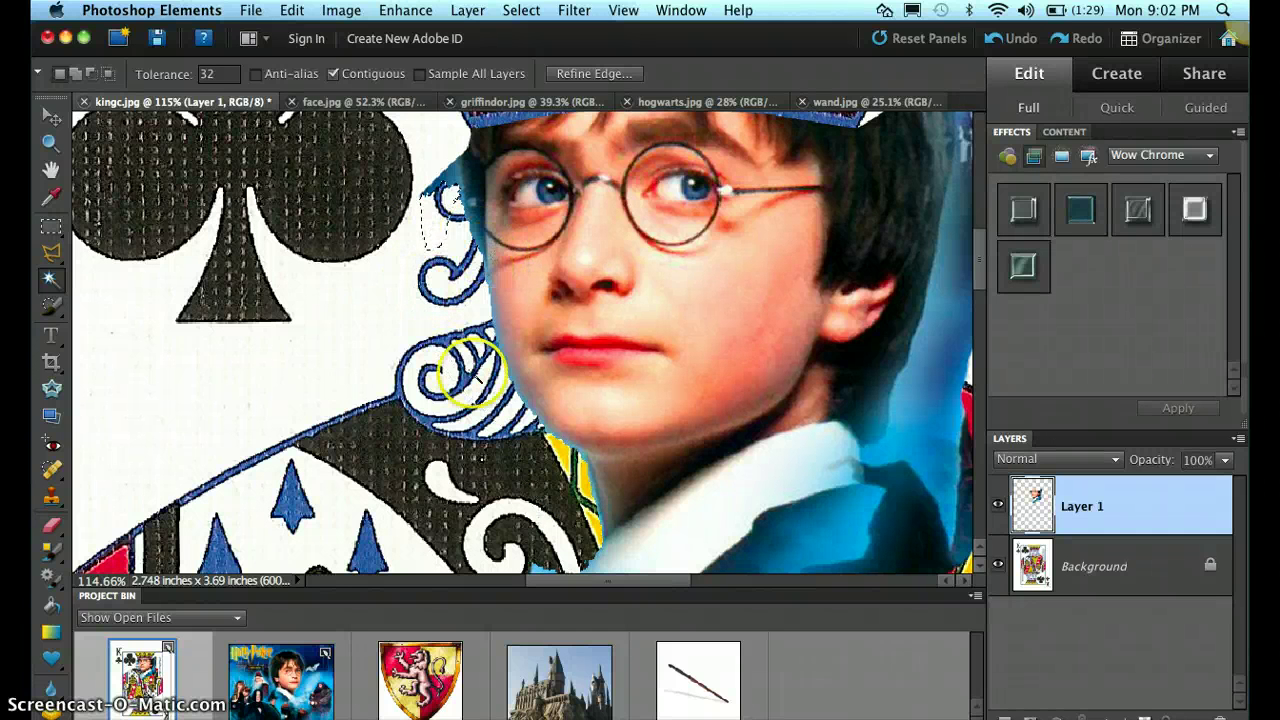
Step: Outline the thin blue fringe along the cheek beside the card's hair curls with the Polygonal Lasso at 0 px feather
{"action": "left_click", "coordinate": [48, 140]}
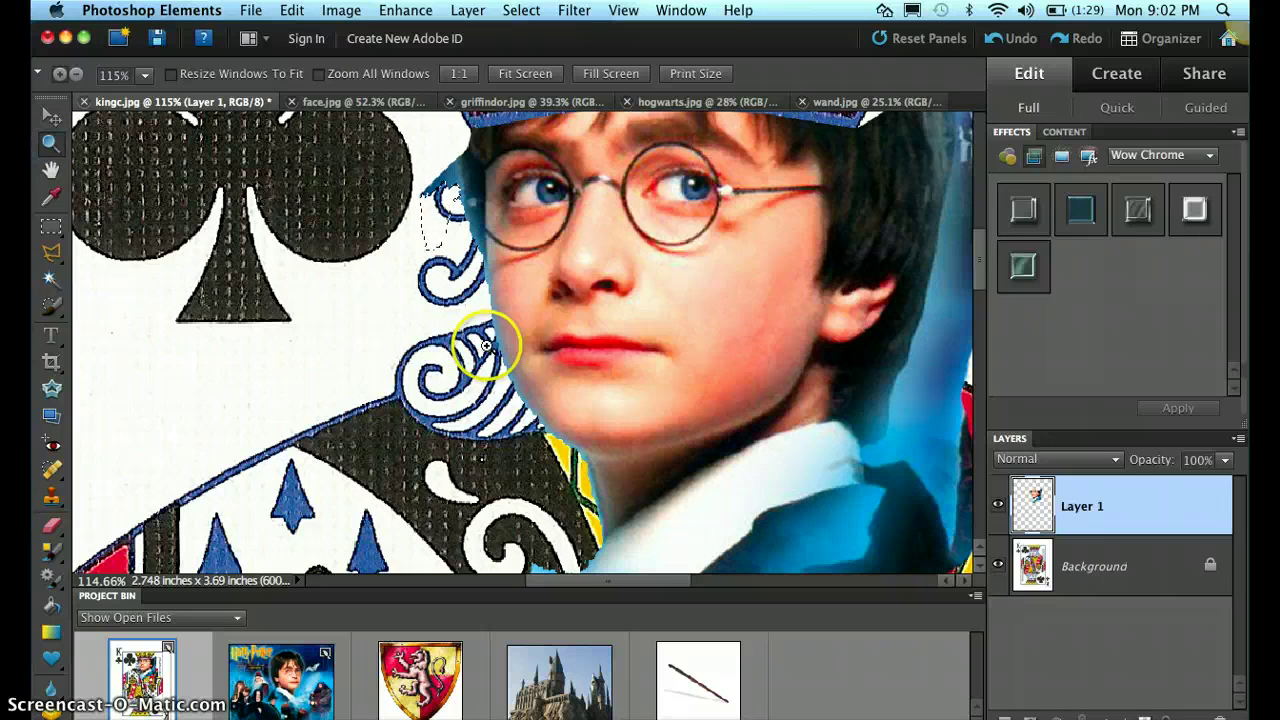
{"action": "left_click_drag", "start_coordinate": [486, 345], "coordinate": [604, 415]}
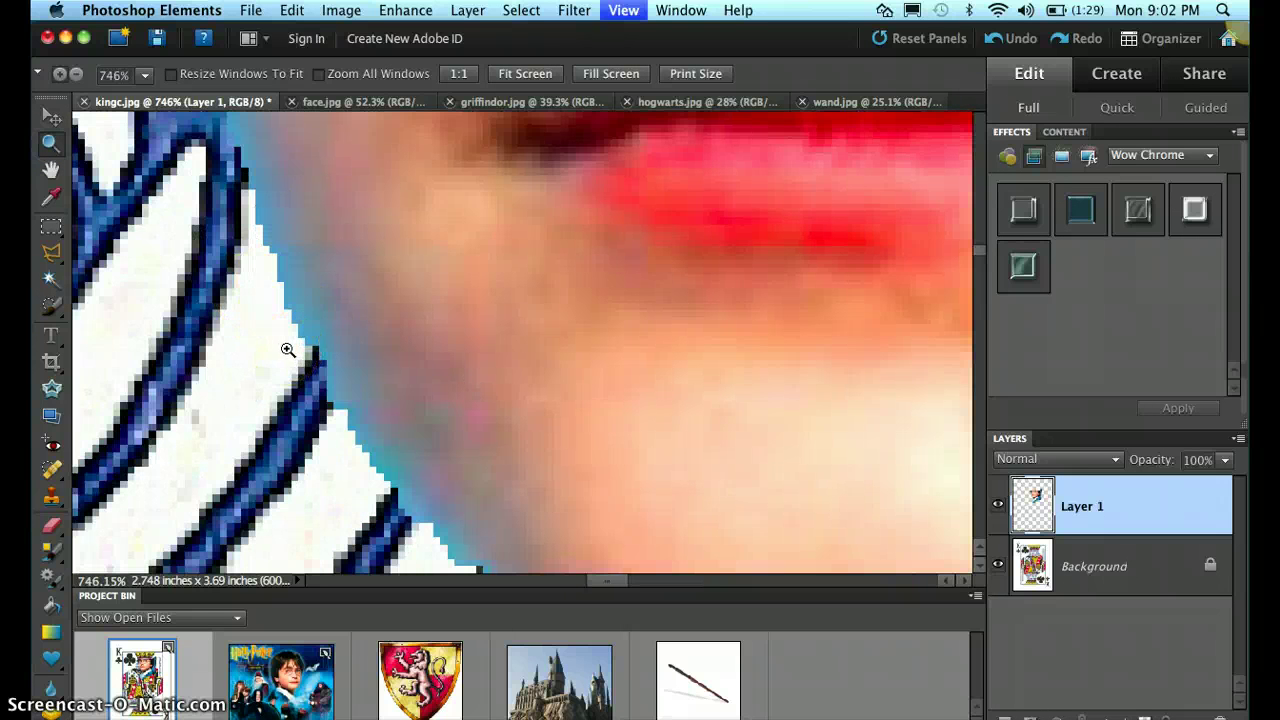
{"action": "key", "text": "super+minus"}
{"action": "key", "text": "super+minus"}
{"action": "key", "text": "super+minus"}
{"action": "key", "text": "super+minus"}
{"action": "key", "text": "super+minus"}
{"action": "key", "text": "super+minus"}
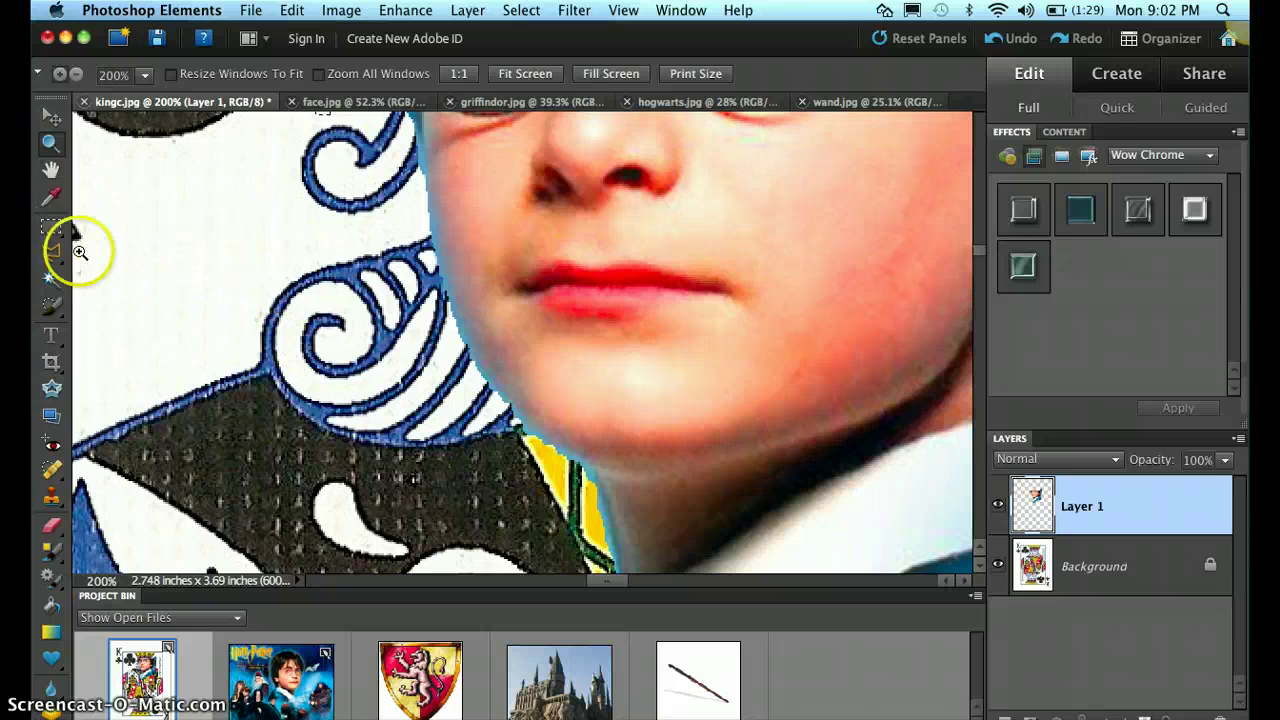
{"action": "left_click", "coordinate": [51, 251]}
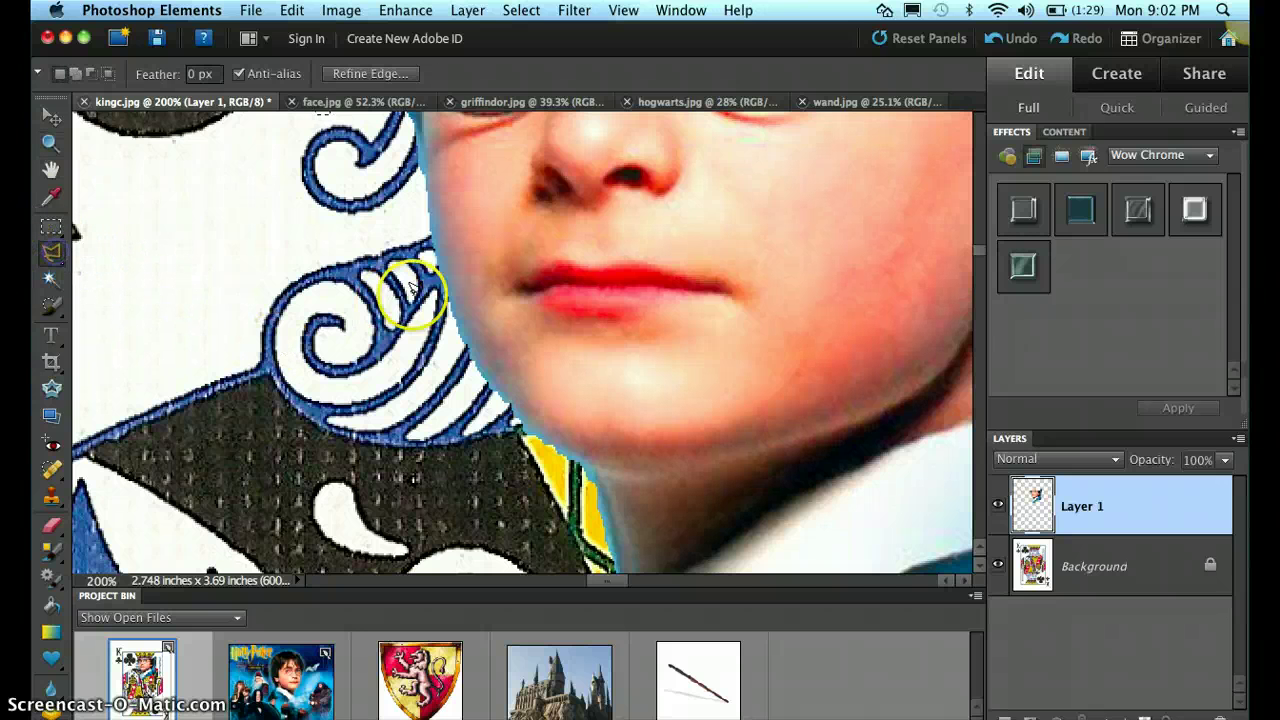
{"action": "left_click", "coordinate": [428, 172]}
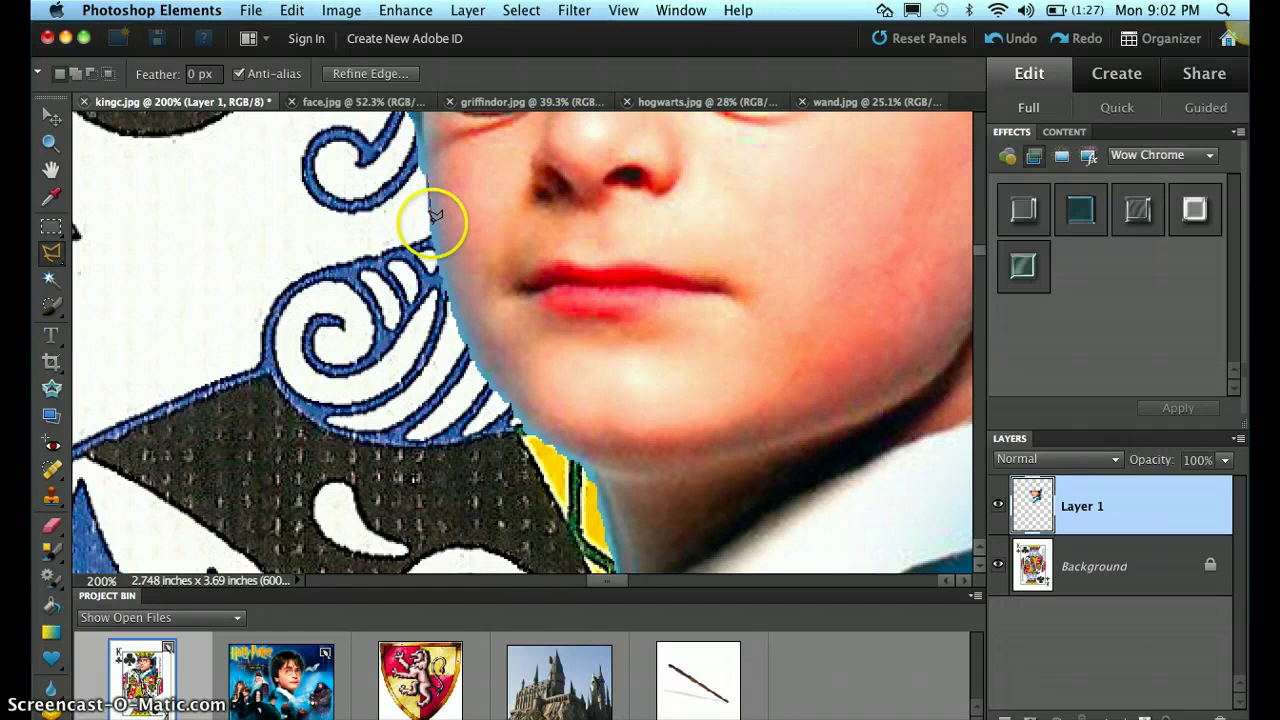
{"action": "left_click", "coordinate": [433, 224]}
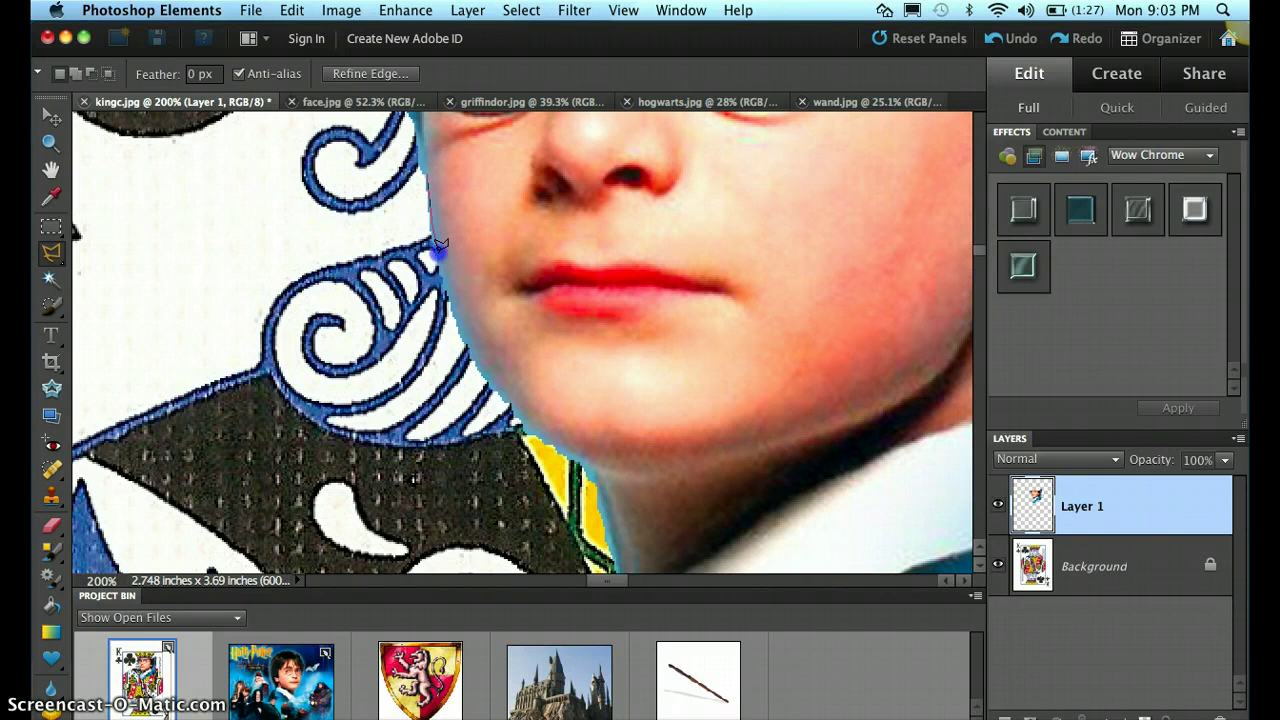
{"action": "left_click", "coordinate": [451, 290]}
{"action": "left_click", "coordinate": [406, 333]}
{"action": "left_click", "coordinate": [400, 172]}
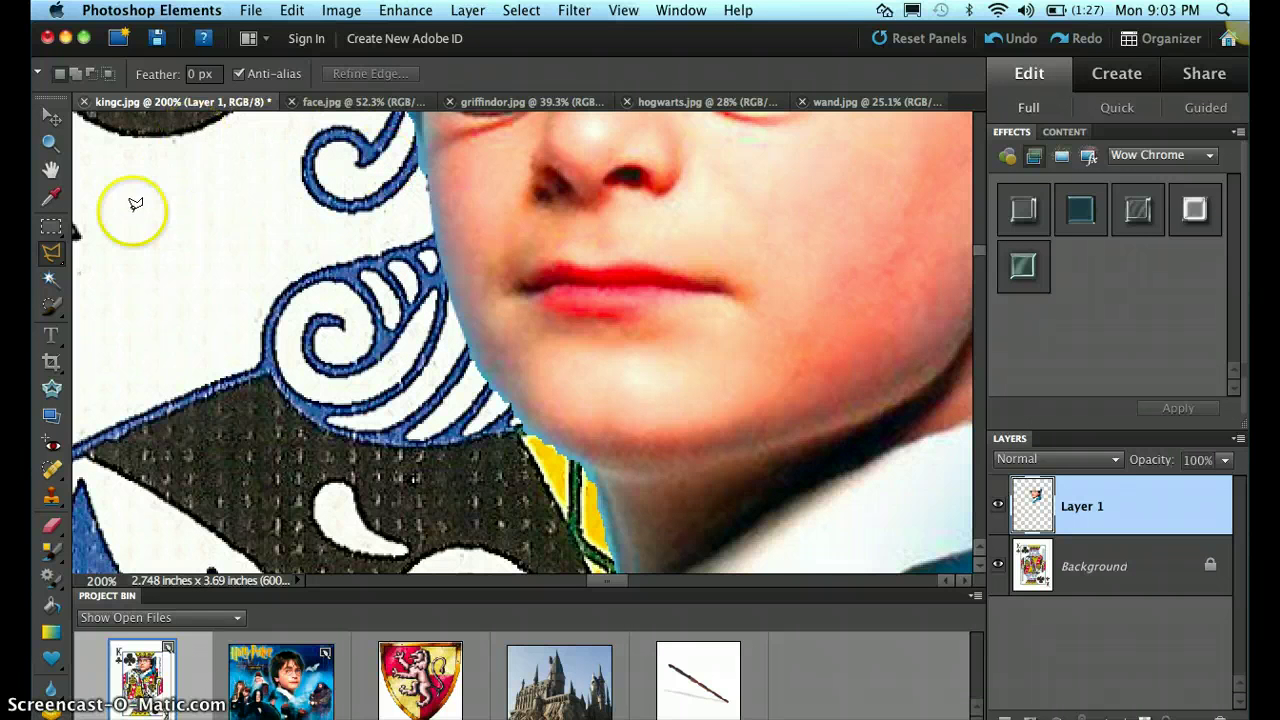
Step: Paint a selection over the card's hair curls and black robe beside the jaw with the Selection Brush at 100 px
{"action": "left_click", "coordinate": [51, 305]}
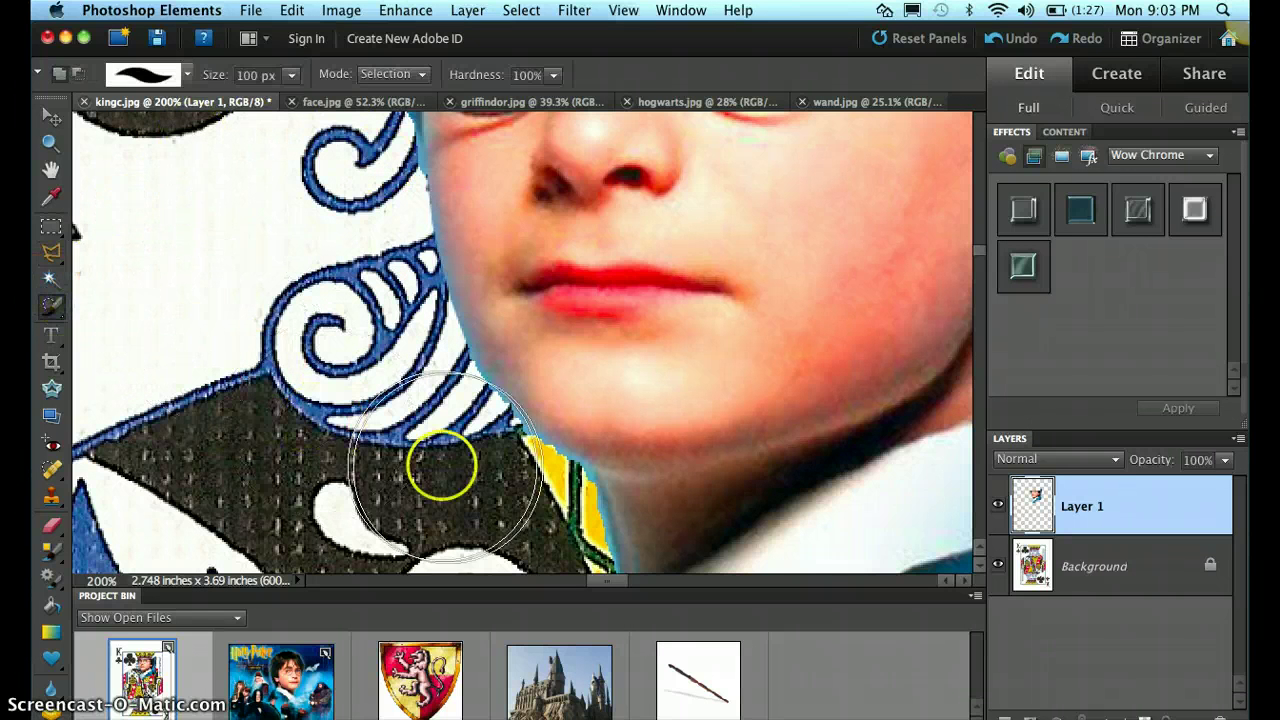
{"action": "left_click", "coordinate": [415, 440]}
{"action": "mouse_move", "coordinate": [415, 440]}
{"action": "left_mouse_down"}
{"action": "mouse_move", "coordinate": [343, 300]}
{"action": "mouse_move", "coordinate": [348, 280]}
{"action": "left_mouse_up"}
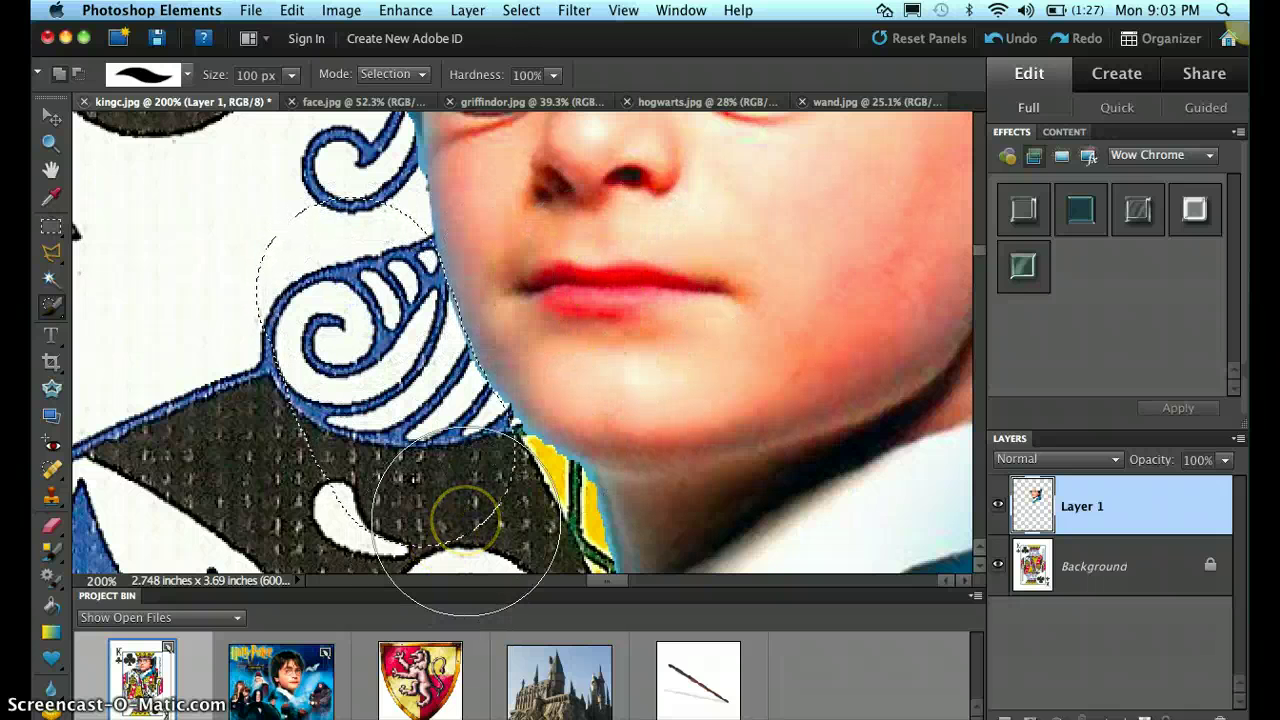
Step: Extend the selection along the chin with the Selection Brush at 50 px, and subtract the part that overlaps the face
{"action": "key", "text": "bracketright"}
{"action": "key", "text": "bracketleft"}
{"action": "key", "text": "bracketleft"}
{"action": "key", "text": "bracketleft"}
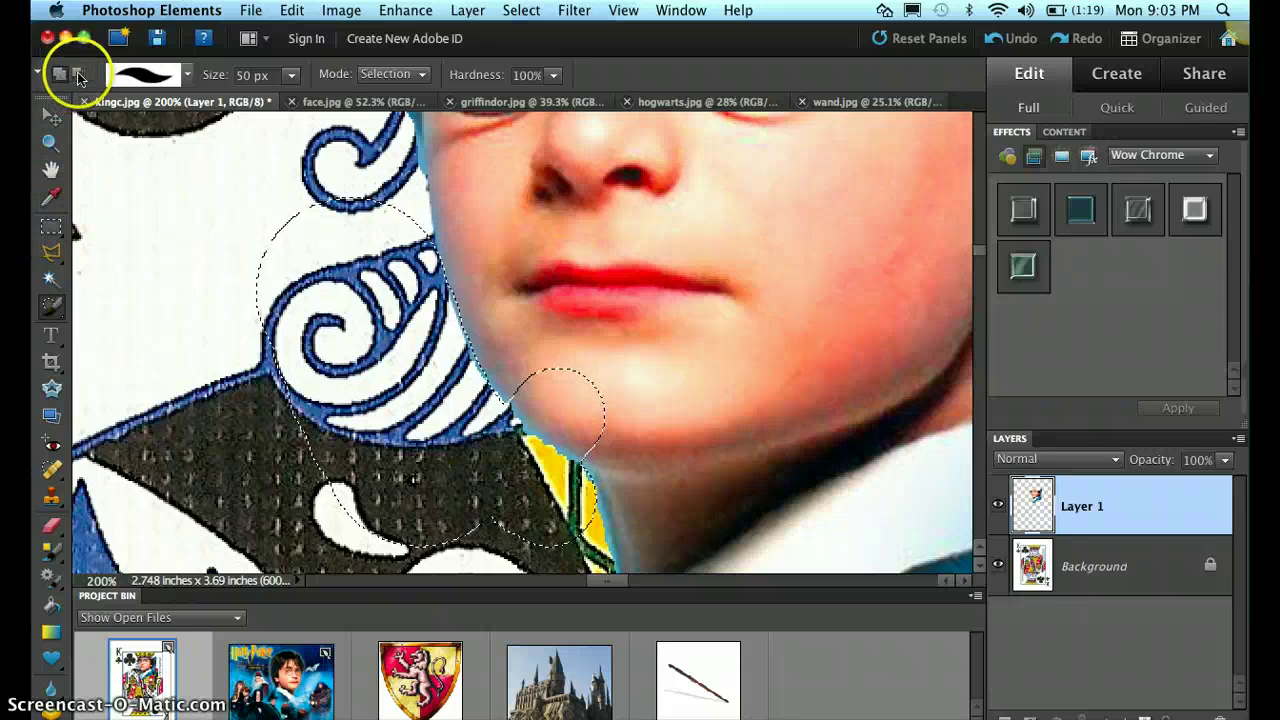
{"action": "left_click", "coordinate": [81, 76]}
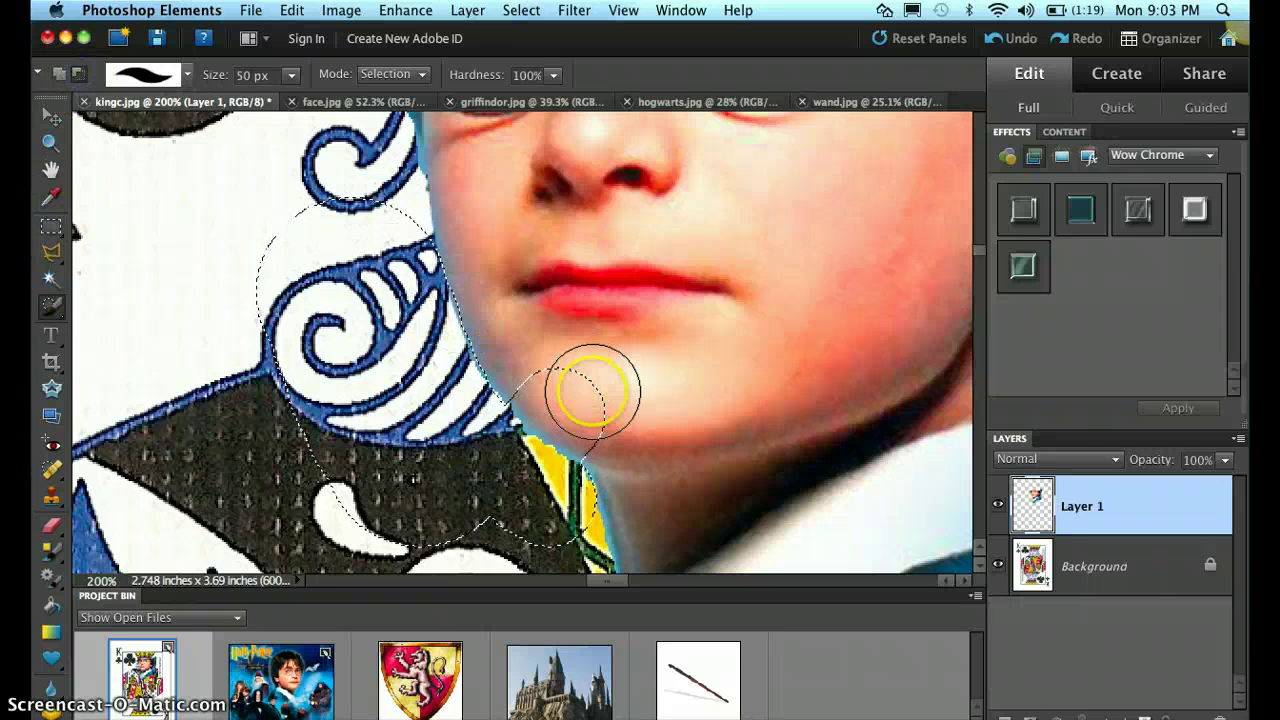
{"action": "left_click_drag", "start_coordinate": [592, 392], "coordinate": [547, 381]}
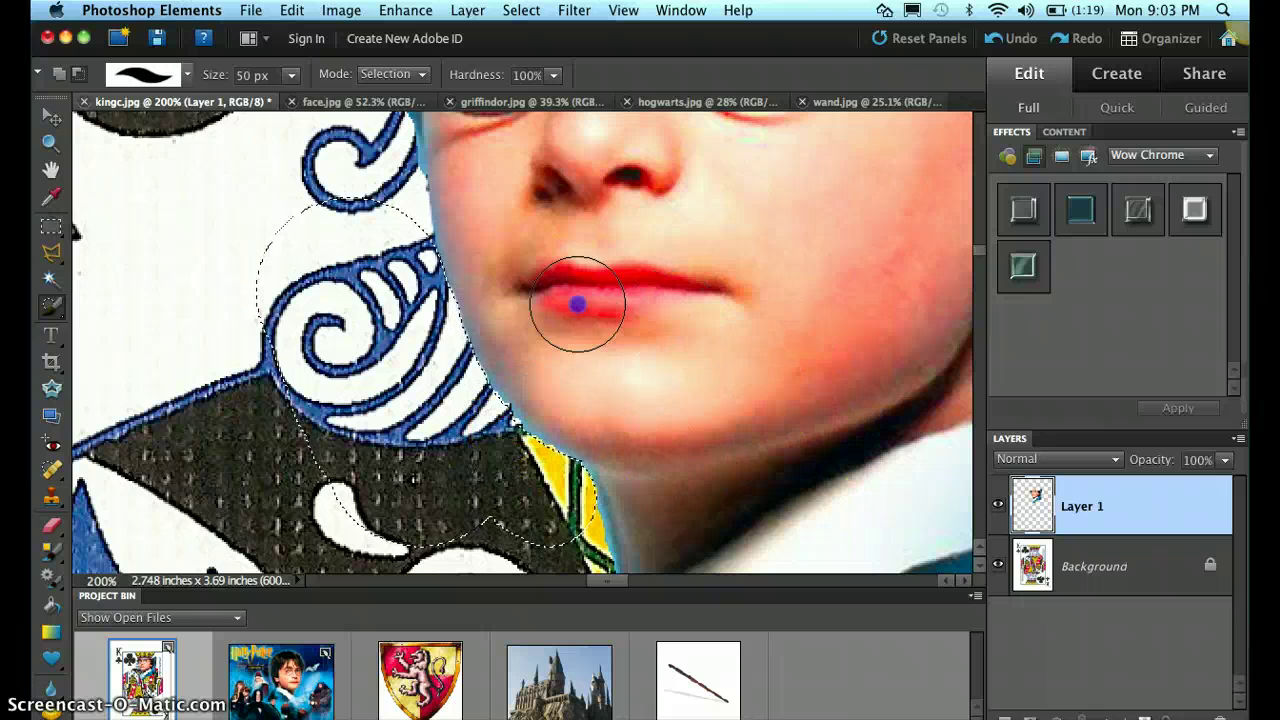
Step: Select the outer hair and dark blue background beside the crown's lower corner with the Selection Brush at 50 px and delete it from Layer 1
{"action": "mouse_move", "coordinate": [495, 295]}
{"action": "left_mouse_down"}
{"action": "mouse_move", "coordinate": [678, 298]}
{"action": "mouse_move", "coordinate": [166, 259]}
{"action": "left_mouse_up"}
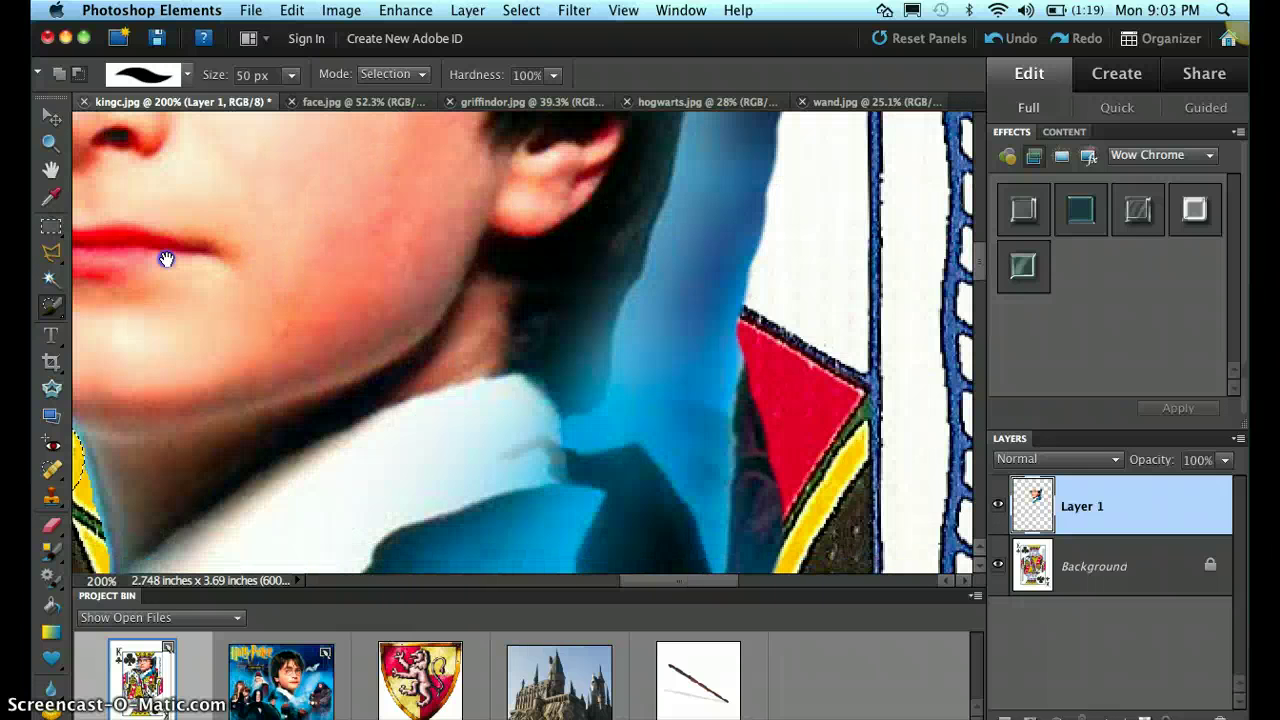
{"action": "key", "text": "space"}
{"action": "left_click_drag", "start_coordinate": [597, 144], "coordinate": [537, 279]}
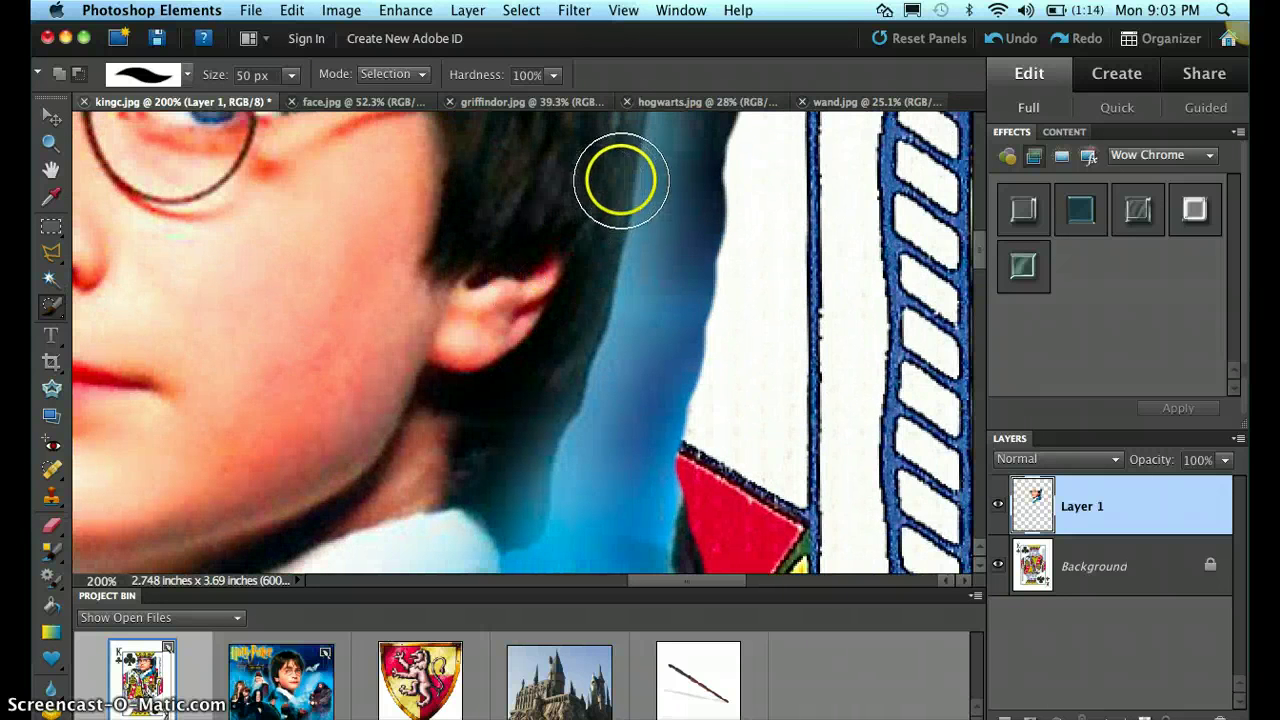
{"action": "key", "text": "space"}
{"action": "left_click_drag", "start_coordinate": [621, 180], "coordinate": [547, 340]}
{"action": "left_click", "coordinate": [491, 143]}
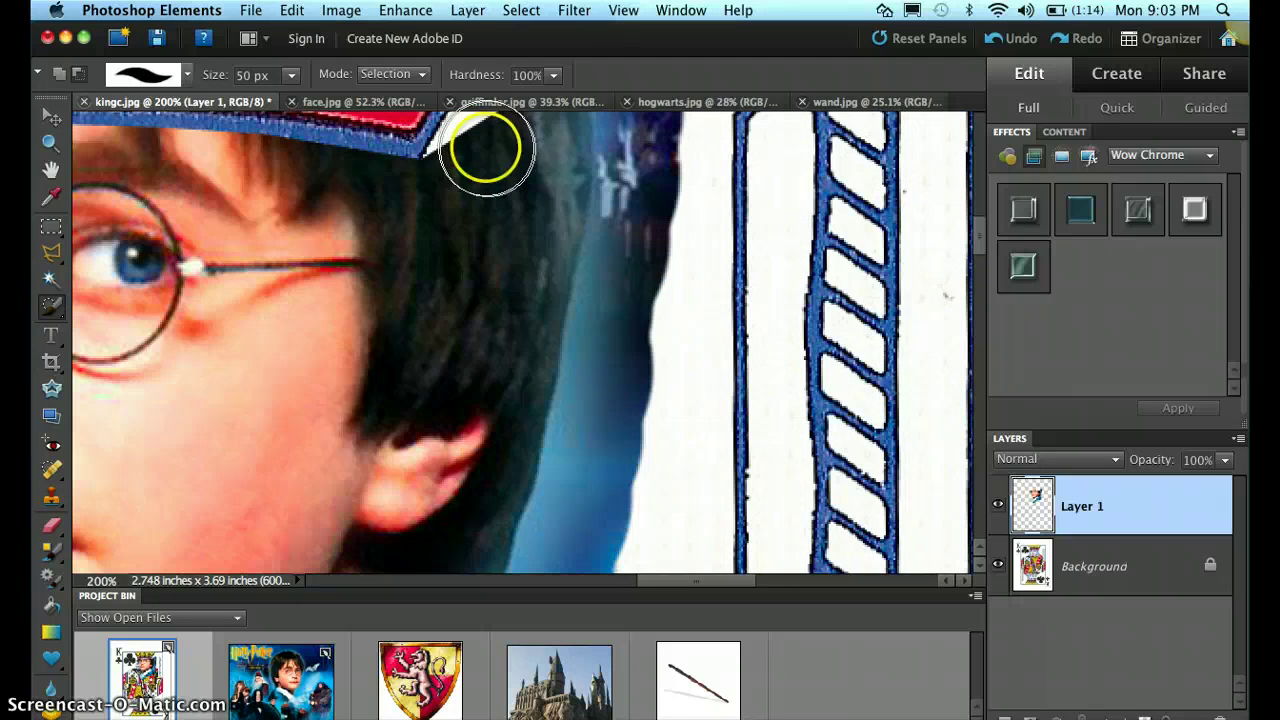
{"action": "left_click", "coordinate": [577, 280]}
{"action": "left_click", "coordinate": [486, 125]}
{"action": "left_click", "coordinate": [600, 282]}
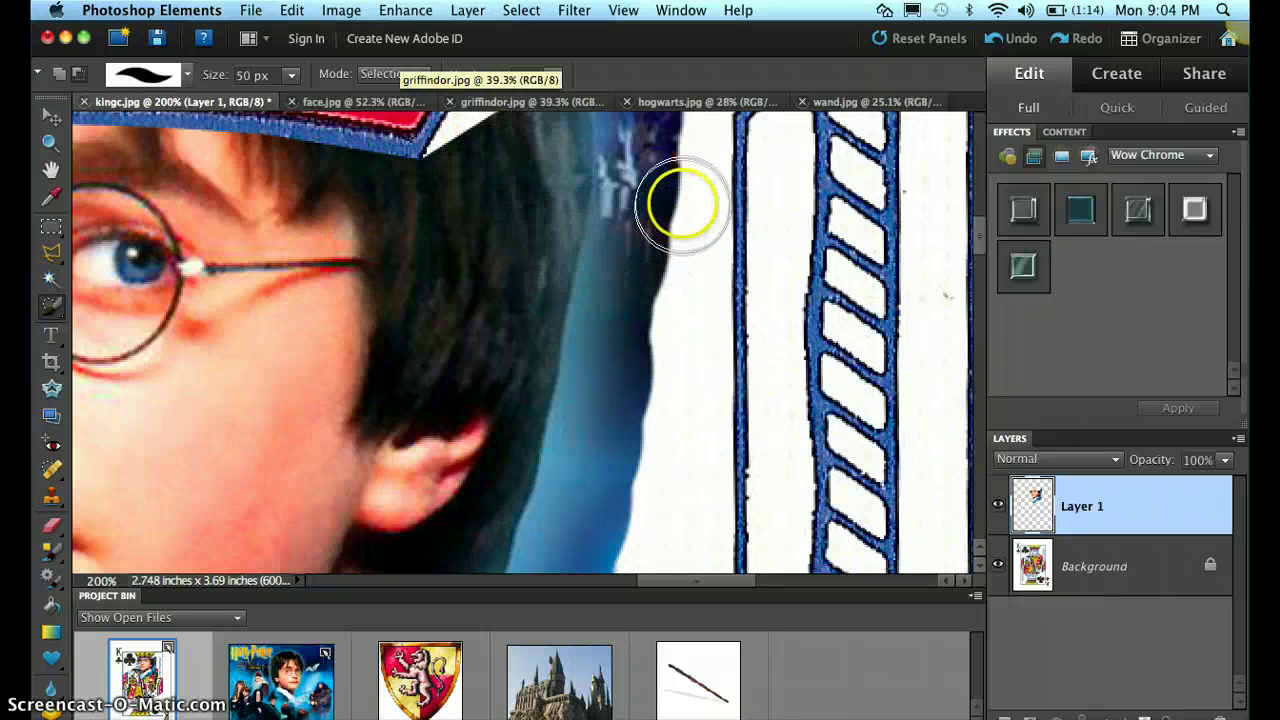
{"action": "left_click", "coordinate": [968, 252]}
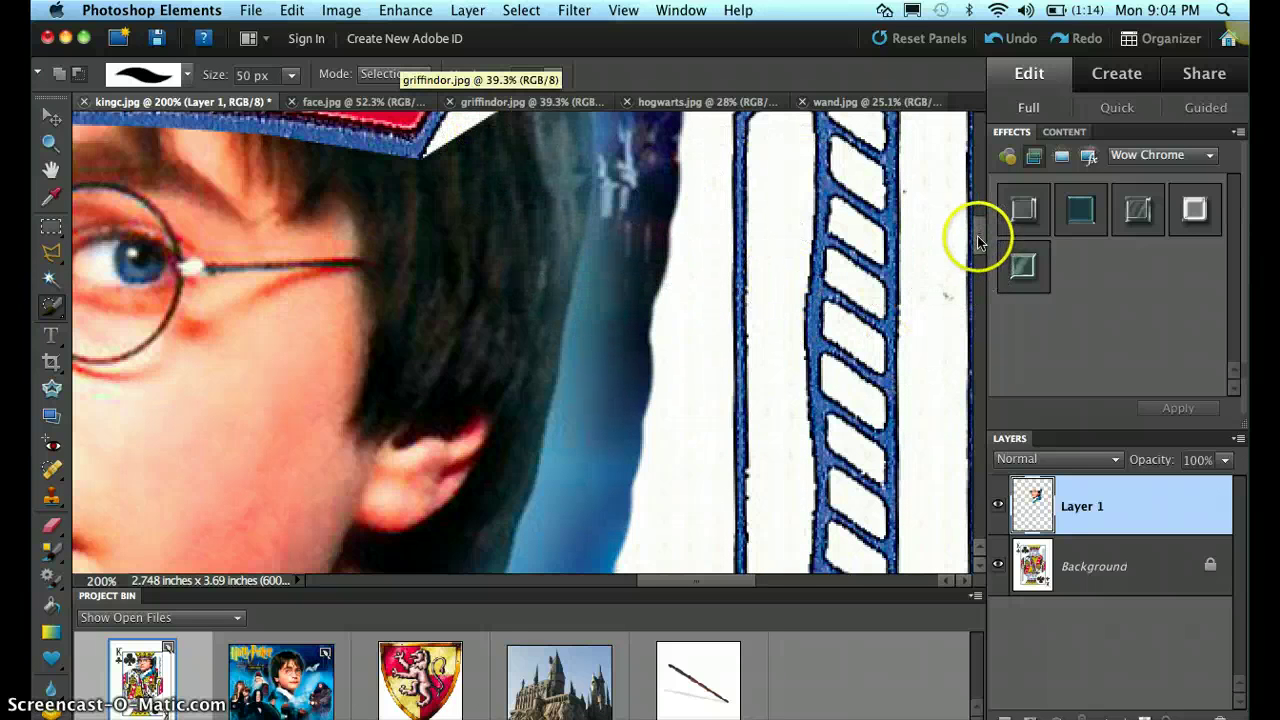
{"action": "scroll", "coordinate": [971, 234], "scroll_direction": "up", "scroll_amount": 5}
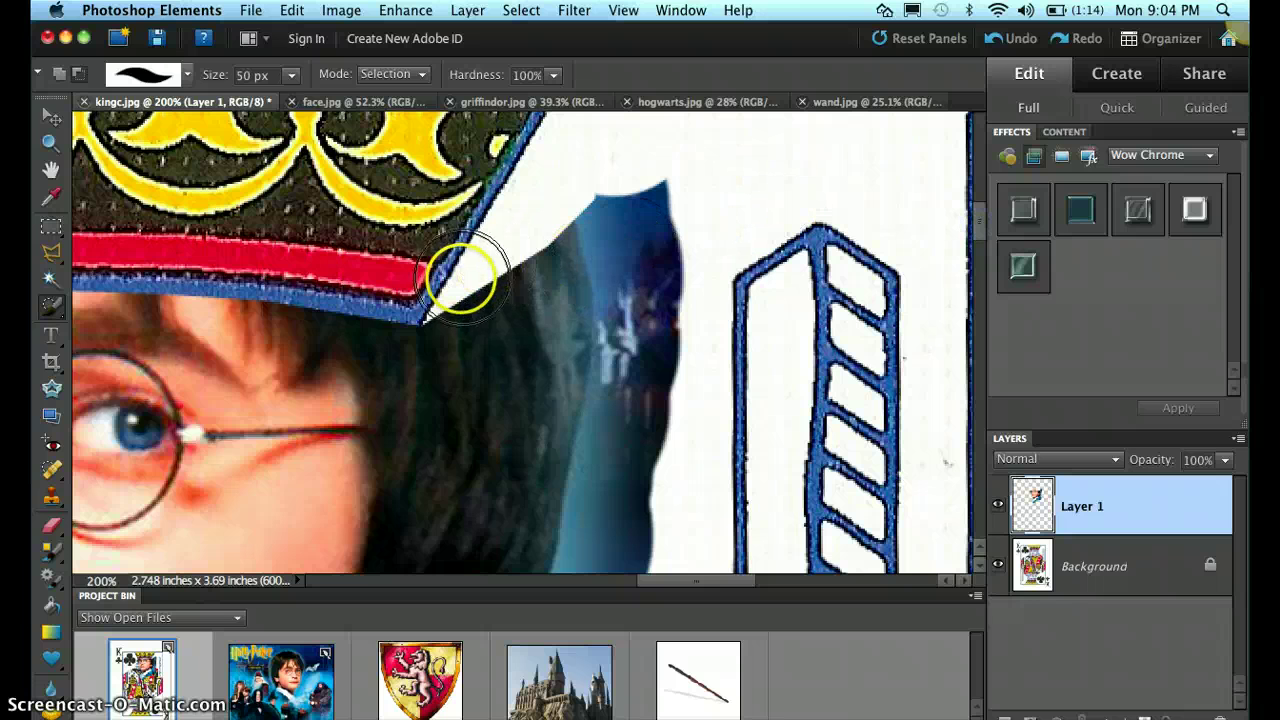
{"action": "left_click_drag", "start_coordinate": [463, 286], "coordinate": [521, 366]}
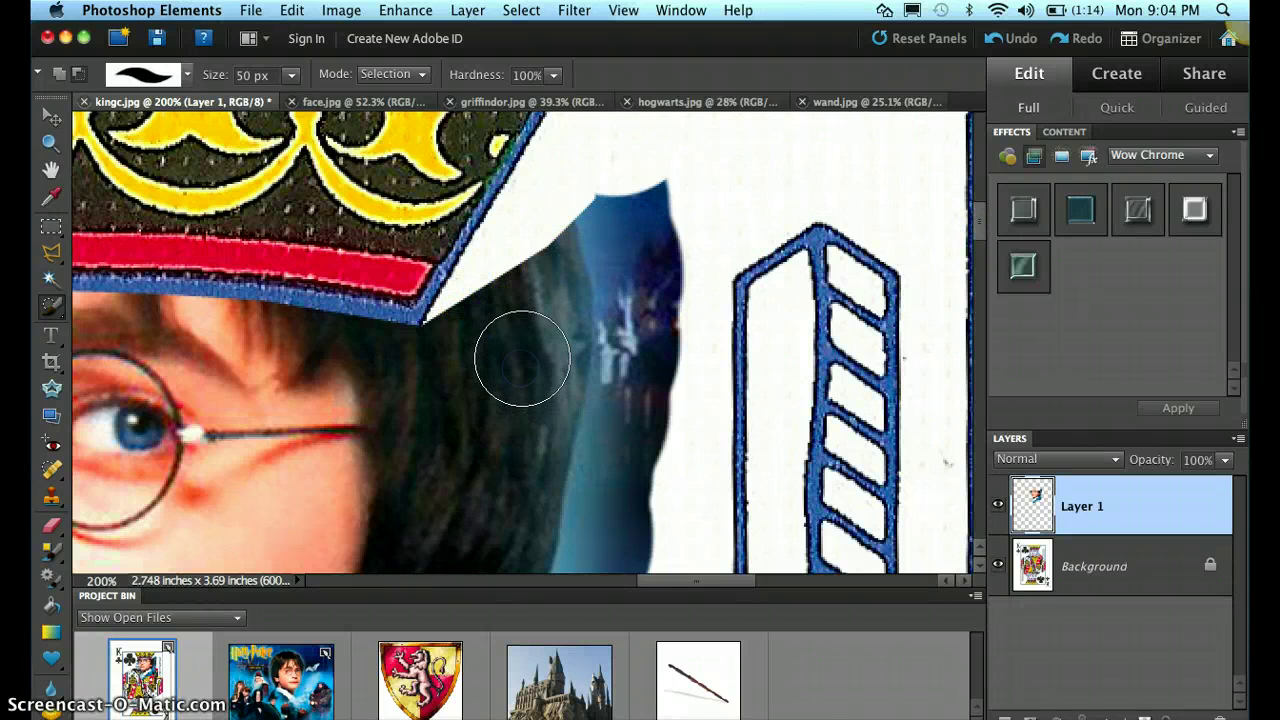
{"action": "left_click", "coordinate": [63, 76]}
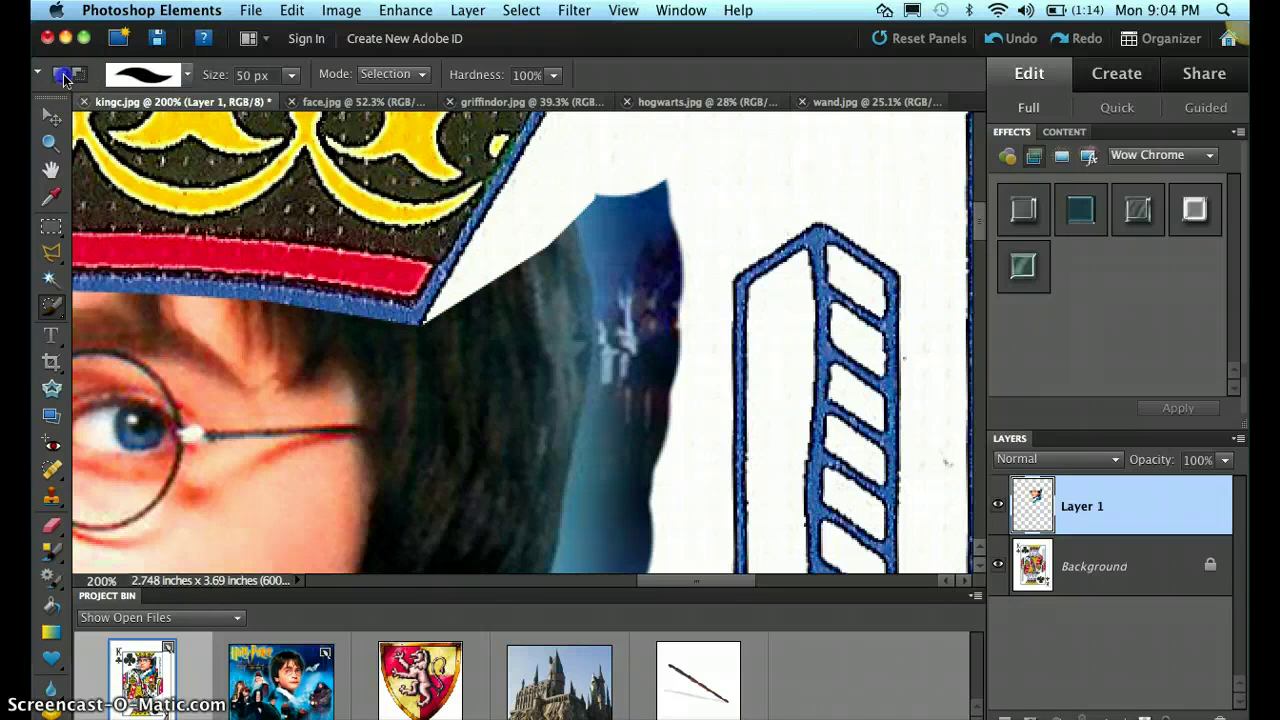
{"action": "mouse_move", "coordinate": [443, 277]}
{"action": "left_mouse_down"}
{"action": "mouse_move", "coordinate": [529, 314]}
{"action": "mouse_move", "coordinate": [618, 416]}
{"action": "mouse_move", "coordinate": [631, 460]}
{"action": "left_mouse_up"}
{"action": "mouse_move", "coordinate": [471, 277]}
{"action": "left_mouse_down"}
{"action": "mouse_move", "coordinate": [583, 480]}
{"action": "mouse_move", "coordinate": [608, 580]}
{"action": "left_mouse_up"}
{"action": "mouse_move", "coordinate": [591, 354]}
{"action": "left_mouse_down"}
{"action": "mouse_move", "coordinate": [545, 234]}
{"action": "mouse_move", "coordinate": [646, 219]}
{"action": "mouse_move", "coordinate": [659, 416]}
{"action": "mouse_move", "coordinate": [609, 306]}
{"action": "left_mouse_up"}
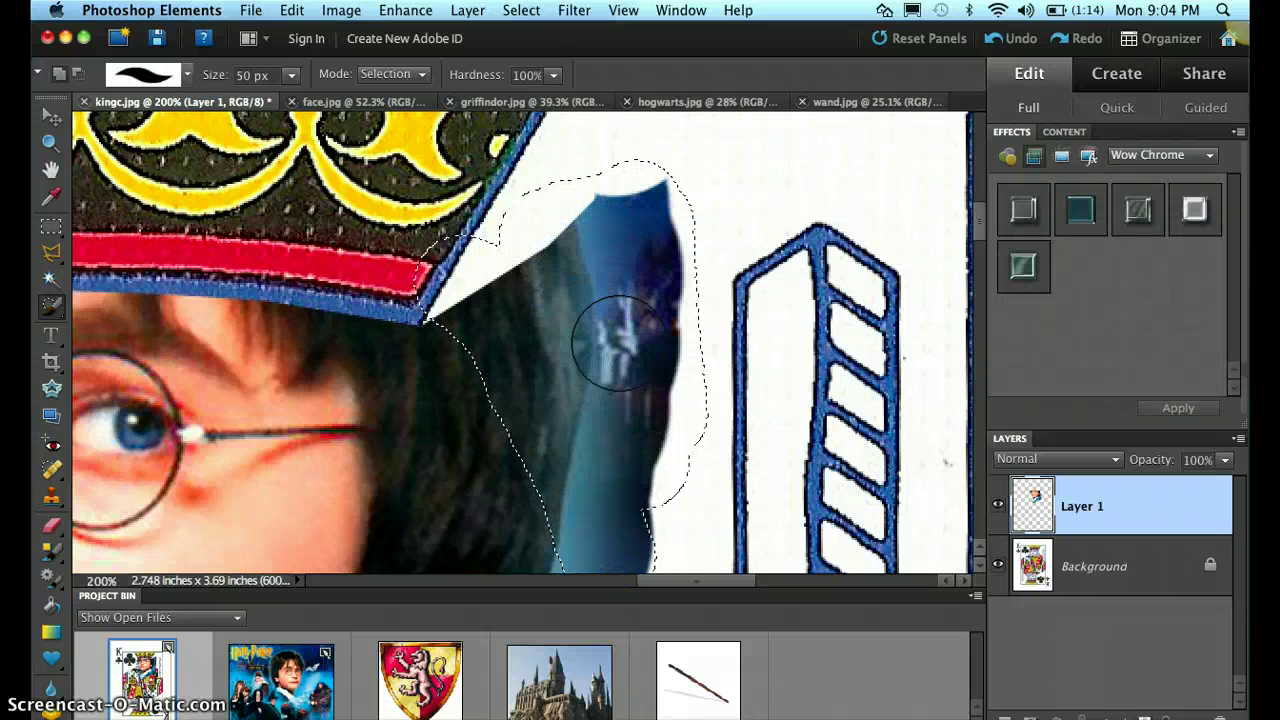
{"action": "key", "text": "Delete"}
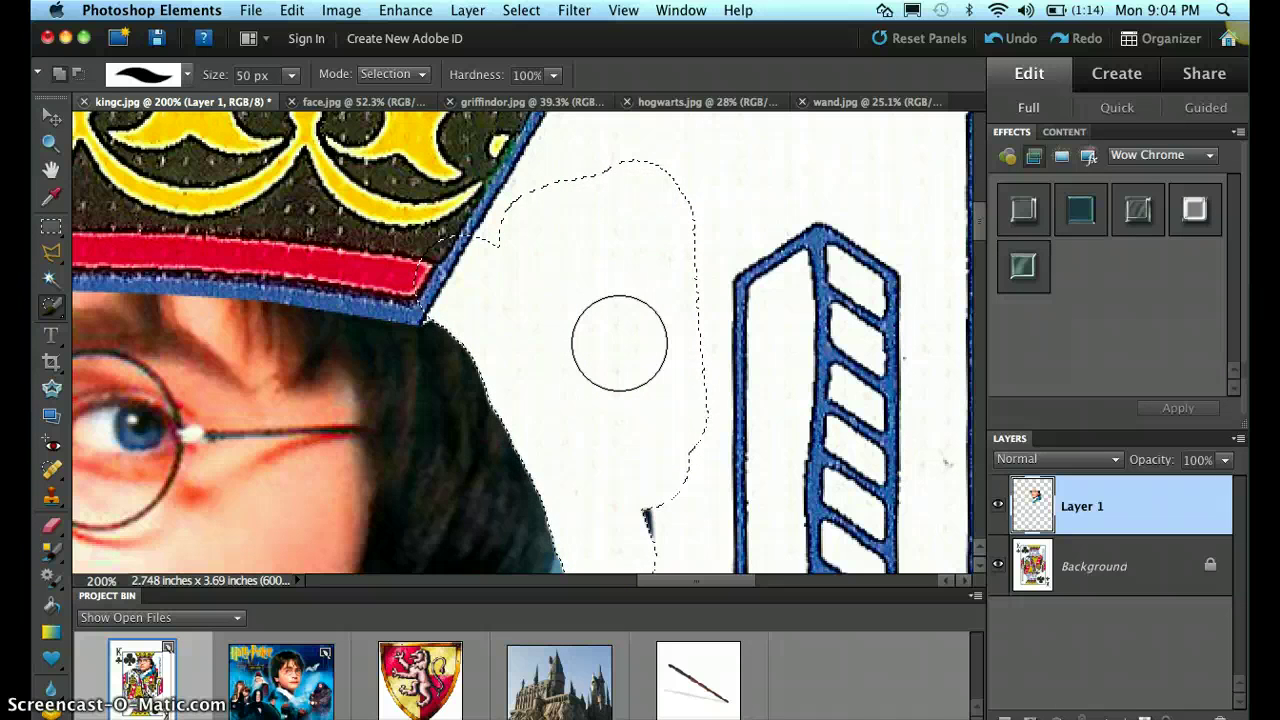
Step: Outline the blue background beside the hair and neck, down to the collar, with the Polygonal Lasso and delete it from Layer 1
{"action": "key", "text": "super+0"}
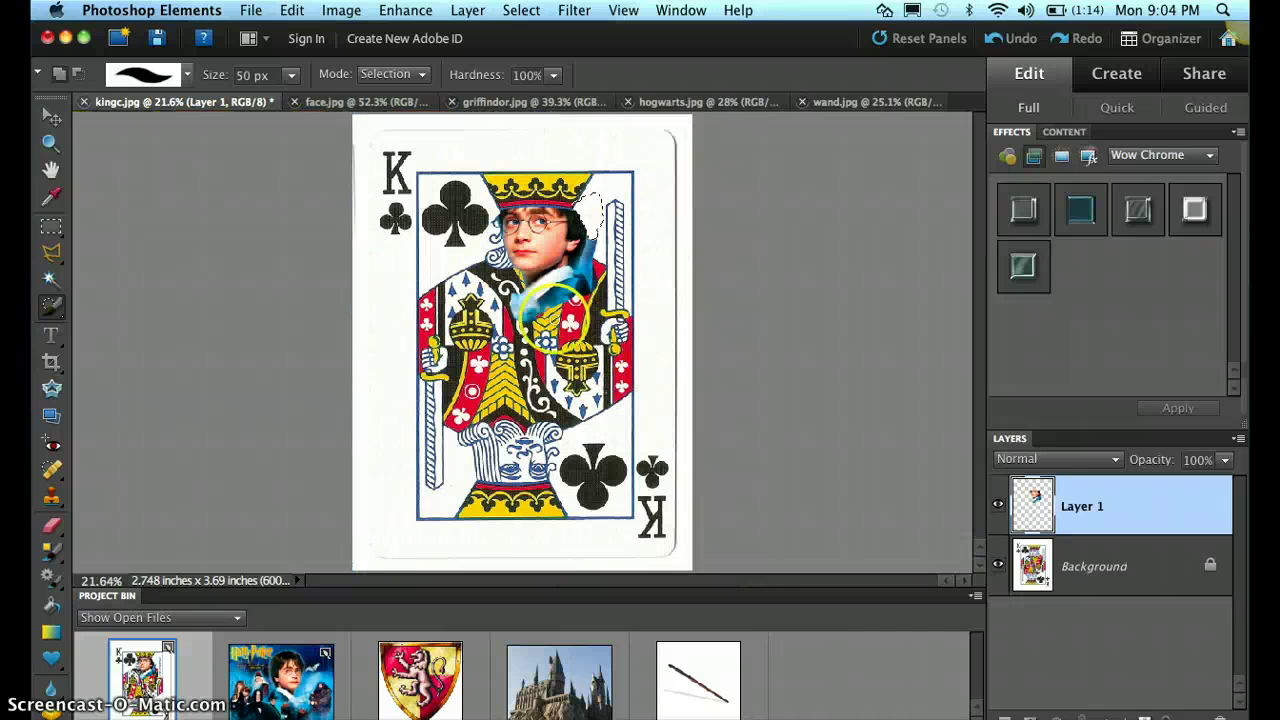
{"action": "left_click", "coordinate": [50, 143]}
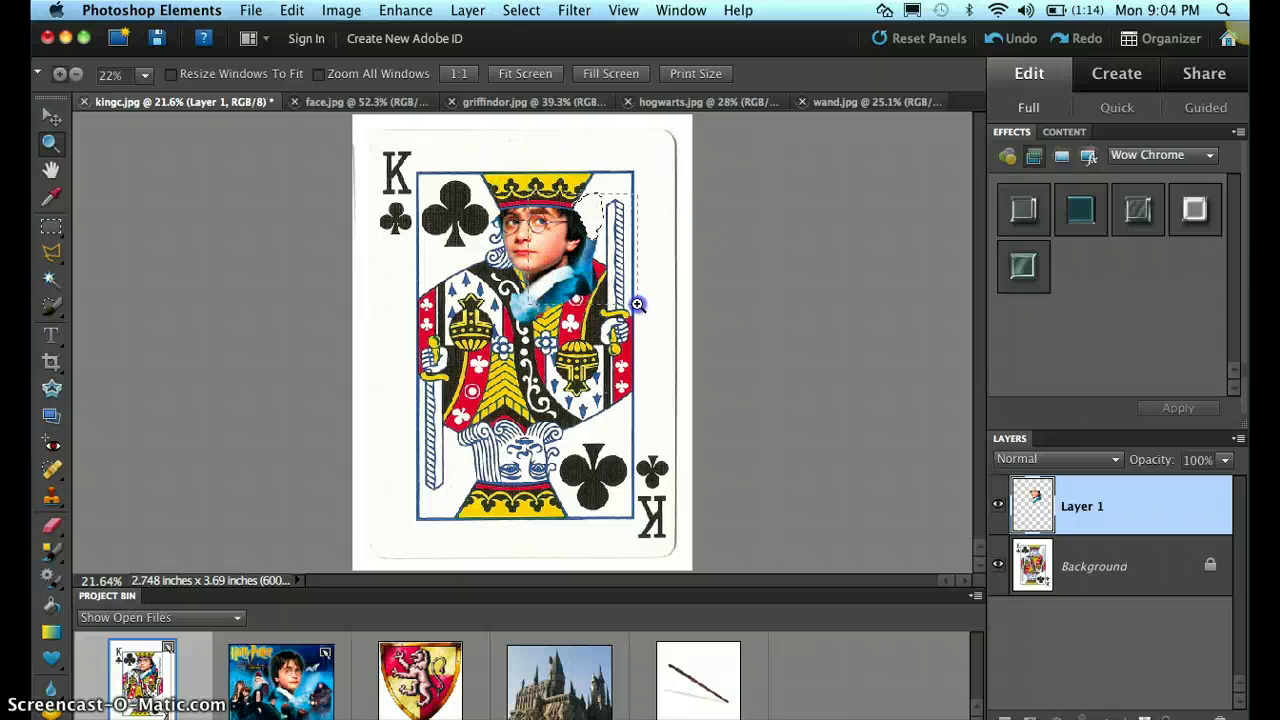
{"action": "left_click_drag", "start_coordinate": [638, 304], "coordinate": [651, 331]}
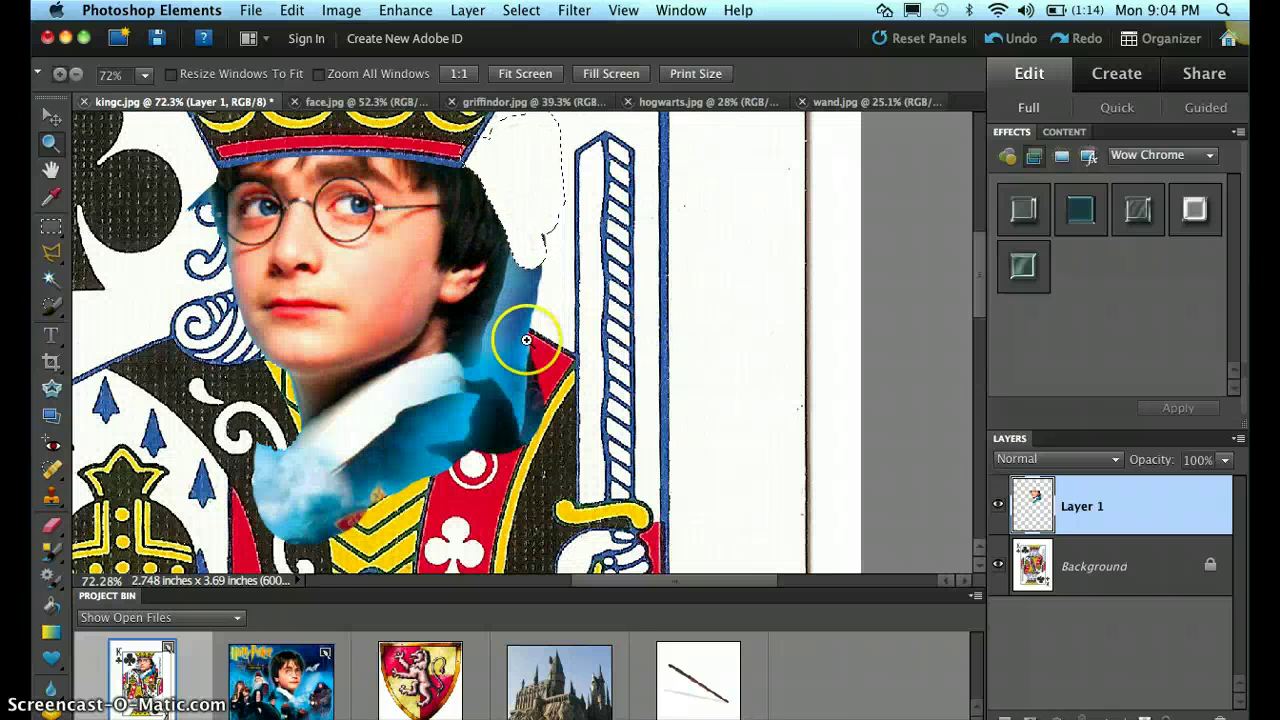
{"action": "left_click", "coordinate": [52, 250]}
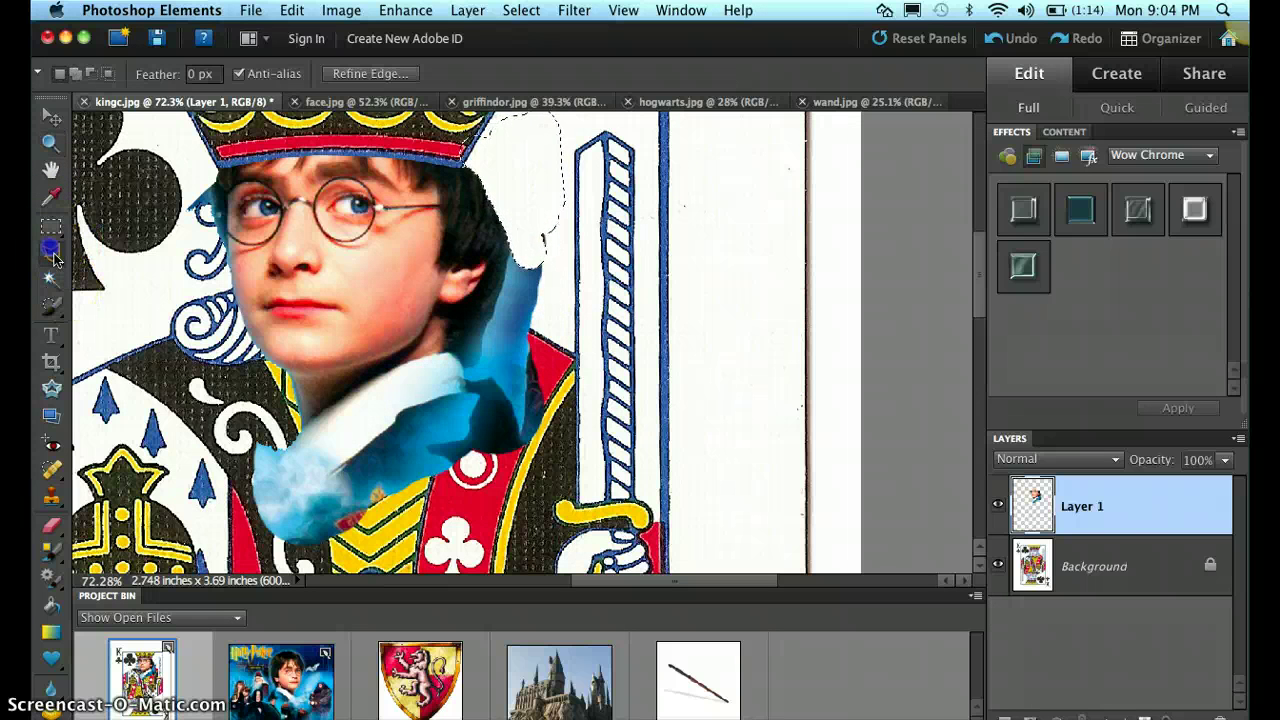
{"action": "left_click", "coordinate": [510, 235]}
{"action": "left_click", "coordinate": [503, 243]}
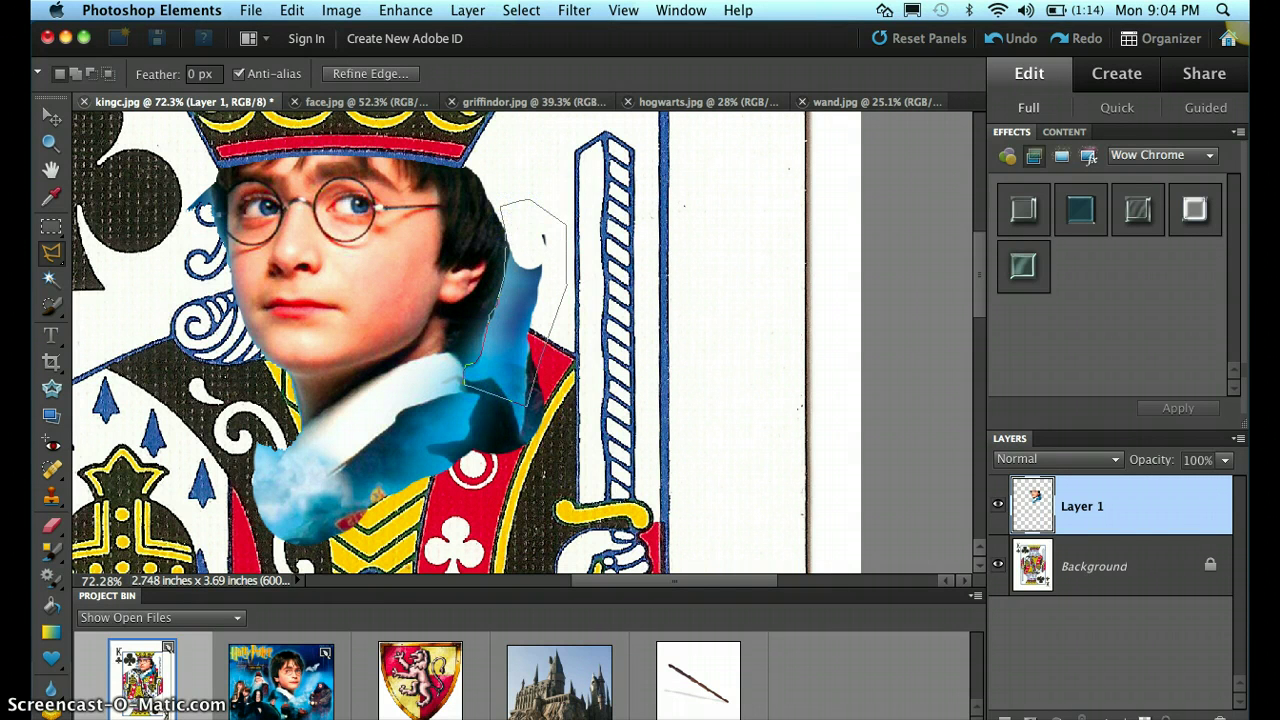
{"action": "left_click", "coordinate": [507, 240]}
{"action": "key", "text": "Delete"}
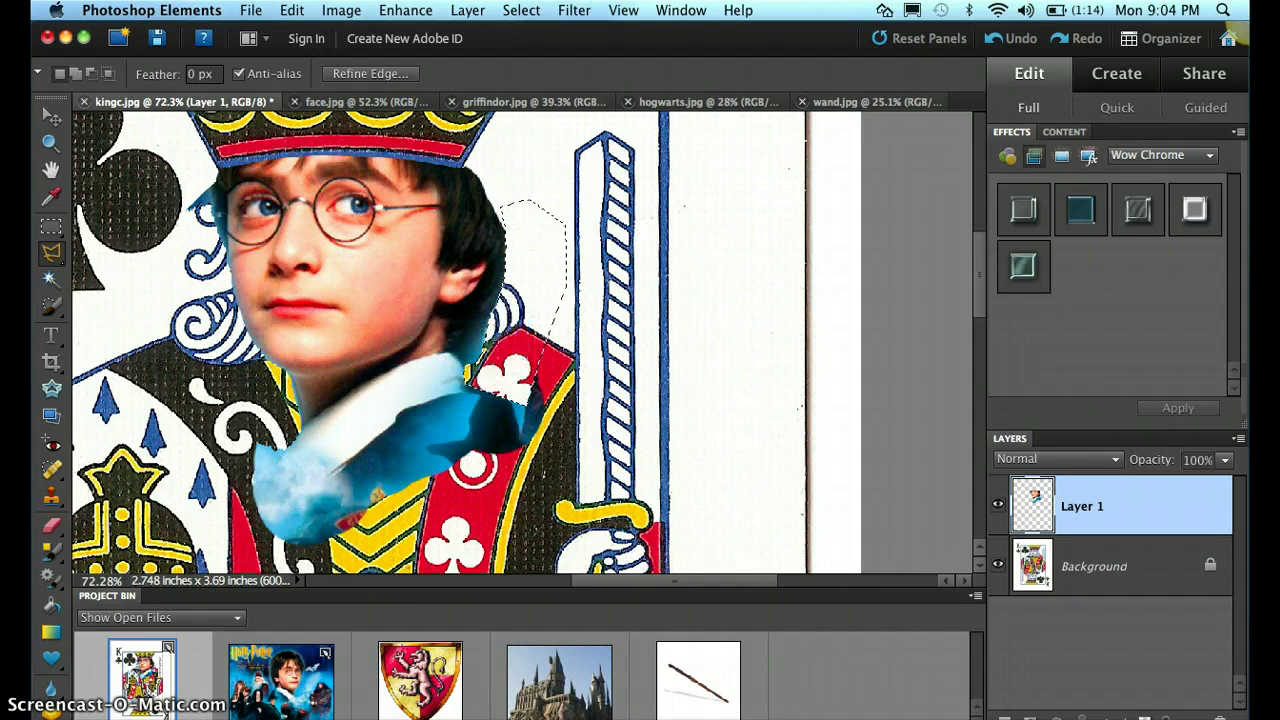
Step: Outline the photo's white collar and blue clothing below the neck with the Polygonal Lasso, delete it from Layer 1 and deselect
{"action": "left_click", "coordinate": [309, 410]}
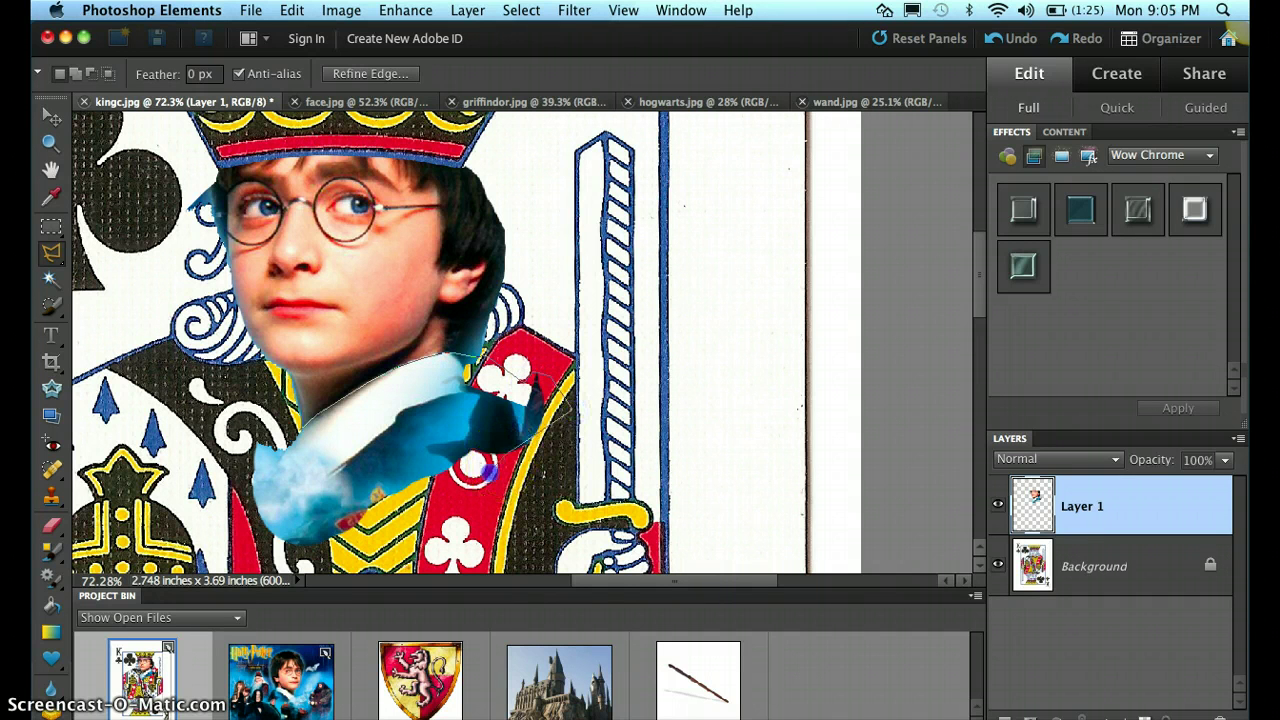
{"action": "double_click", "coordinate": [481, 464]}
{"action": "left_click", "coordinate": [478, 465]}
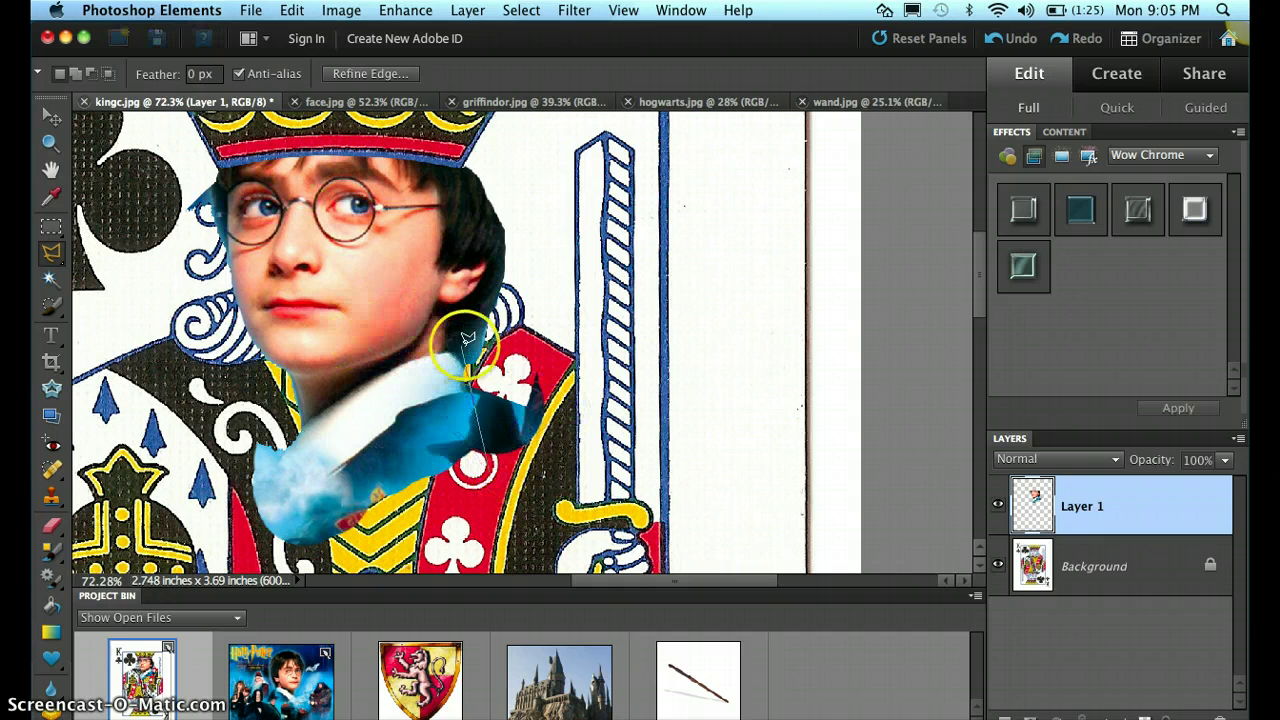
{"action": "left_click", "coordinate": [488, 360]}
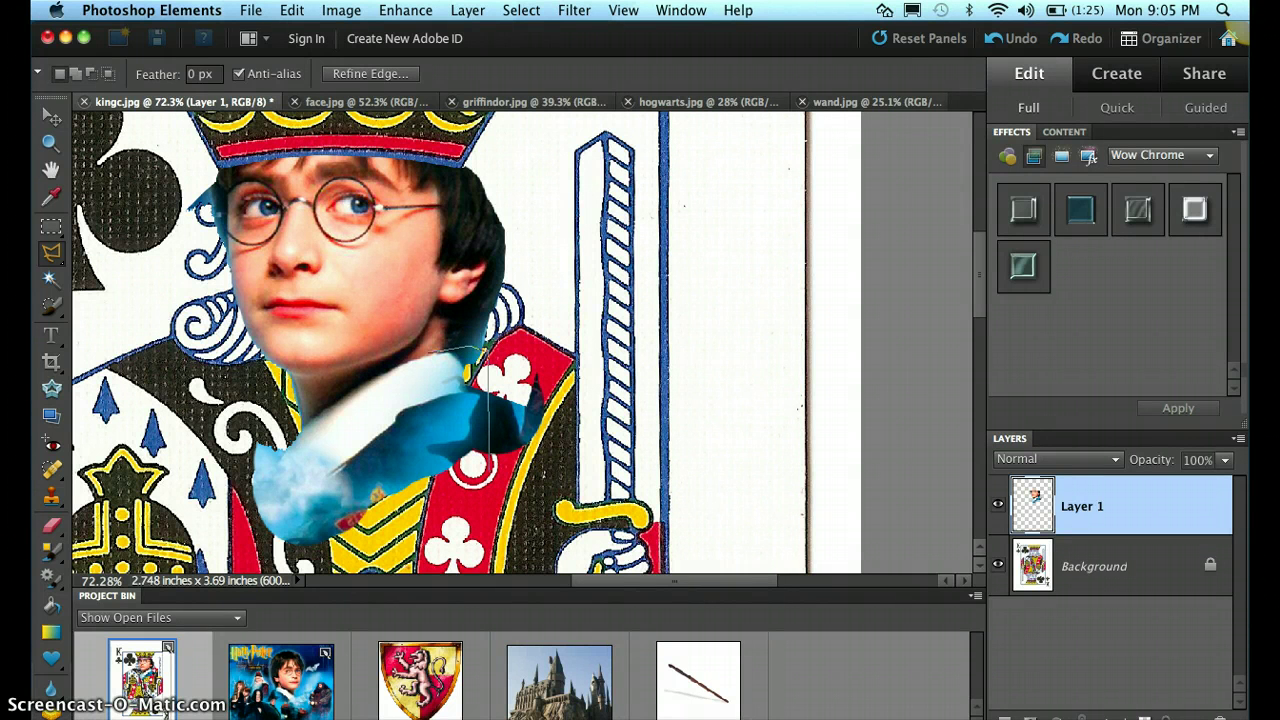
{"action": "left_click", "coordinate": [374, 377]}
{"action": "left_click", "coordinate": [312, 421]}
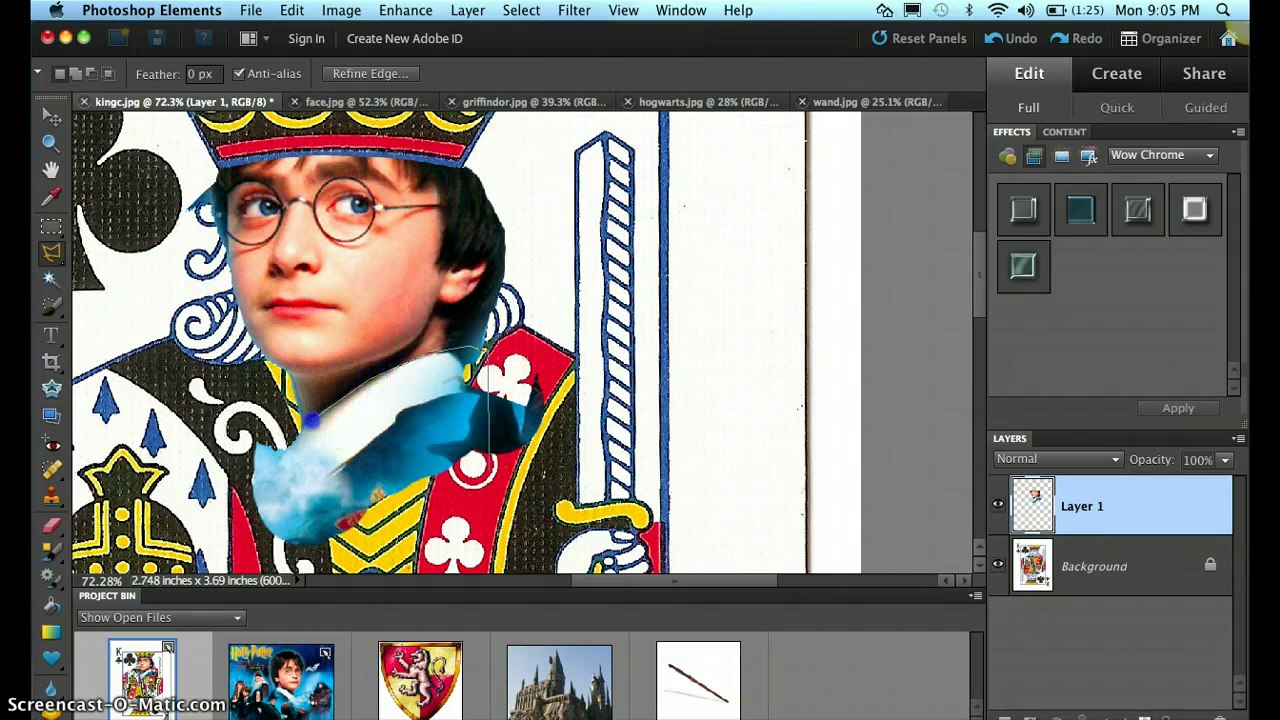
{"action": "left_click", "coordinate": [241, 432]}
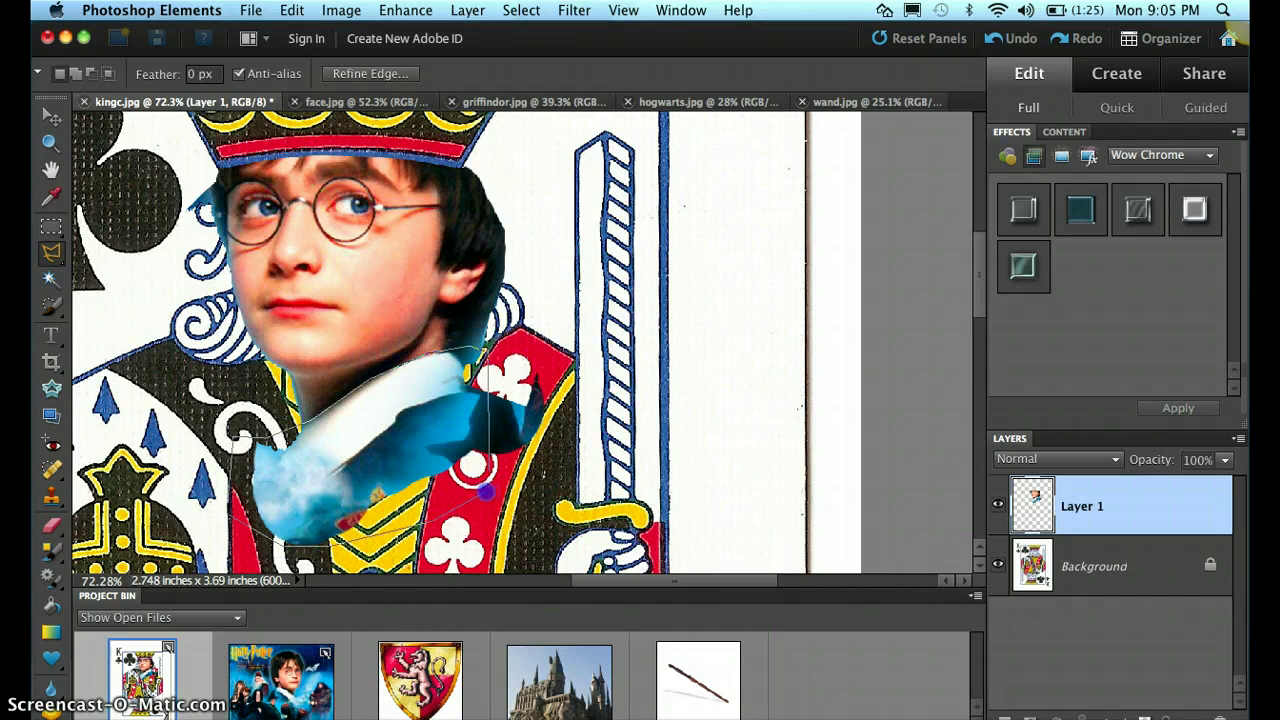
{"action": "left_click", "coordinate": [485, 491]}
{"action": "key", "text": "Delete"}
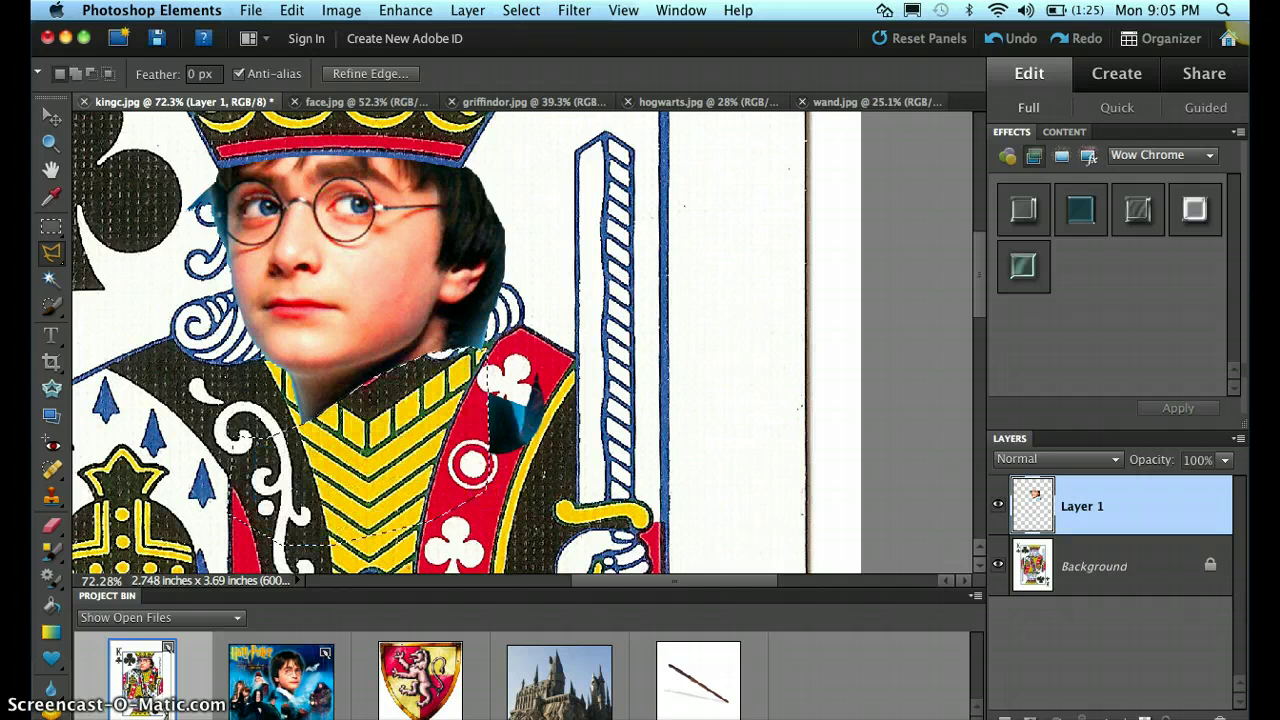
{"action": "key", "text": "super+d"}
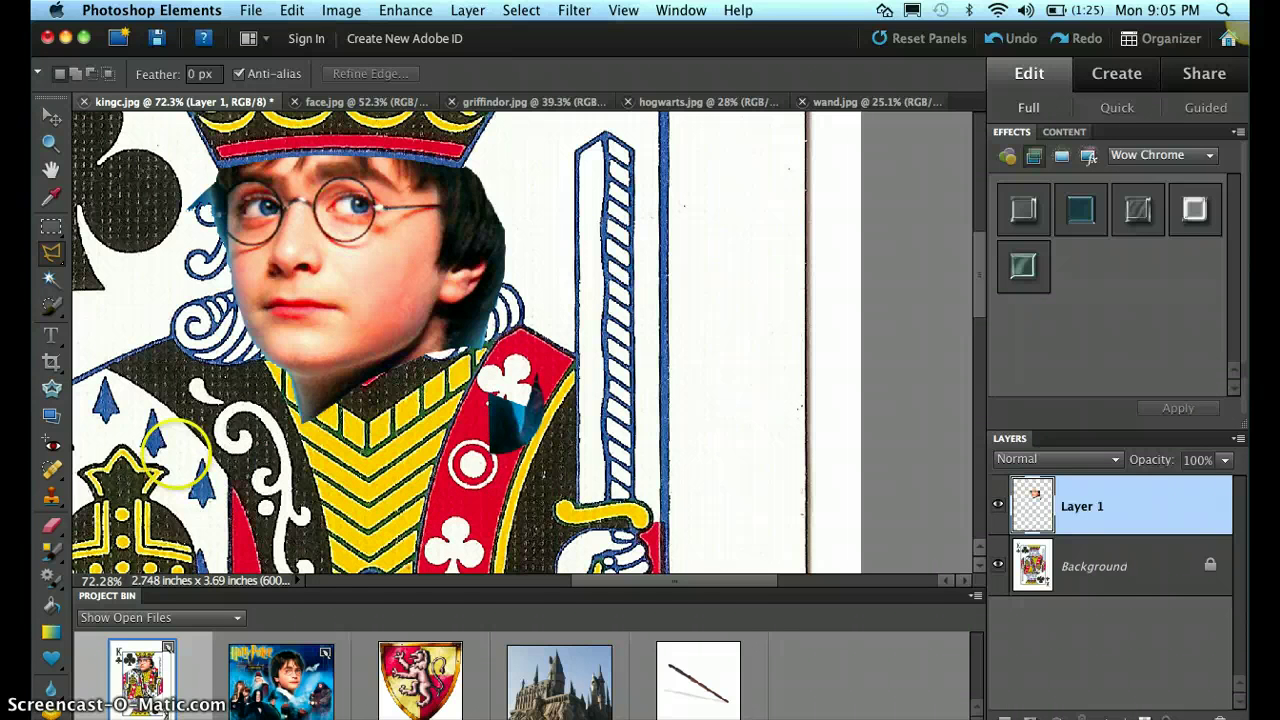
Step: Erase the leftover blue clothing over the king's red sash and the blue background beside the neck with the Eraser at 90 px
{"action": "left_click", "coordinate": [52, 523]}
{"action": "mouse_move", "coordinate": [409, 405]}
{"action": "left_mouse_down"}
{"action": "mouse_move", "coordinate": [536, 391]}
{"action": "mouse_move", "coordinate": [492, 442]}
{"action": "left_mouse_up"}
{"action": "left_click", "coordinate": [506, 358]}
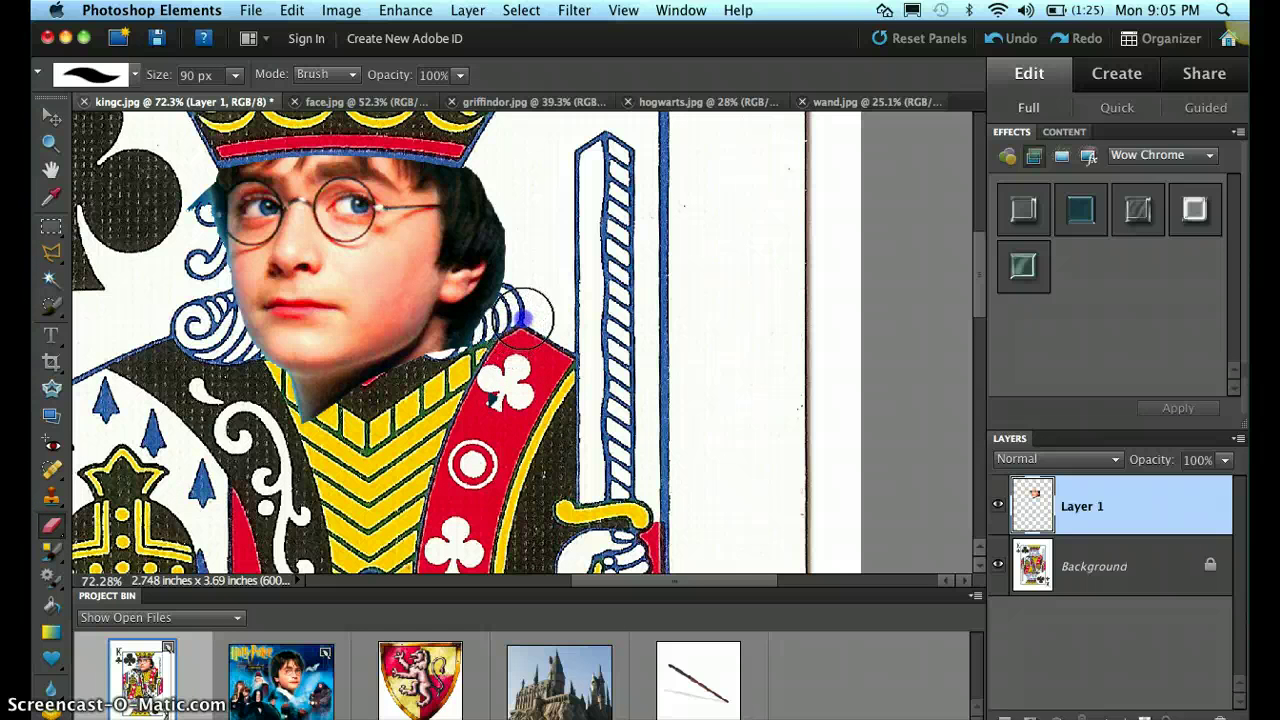
{"action": "mouse_move", "coordinate": [528, 310]}
{"action": "left_mouse_down"}
{"action": "mouse_move", "coordinate": [523, 439]}
{"action": "mouse_move", "coordinate": [509, 412]}
{"action": "mouse_move", "coordinate": [560, 474]}
{"action": "mouse_move", "coordinate": [446, 468]}
{"action": "left_mouse_up"}
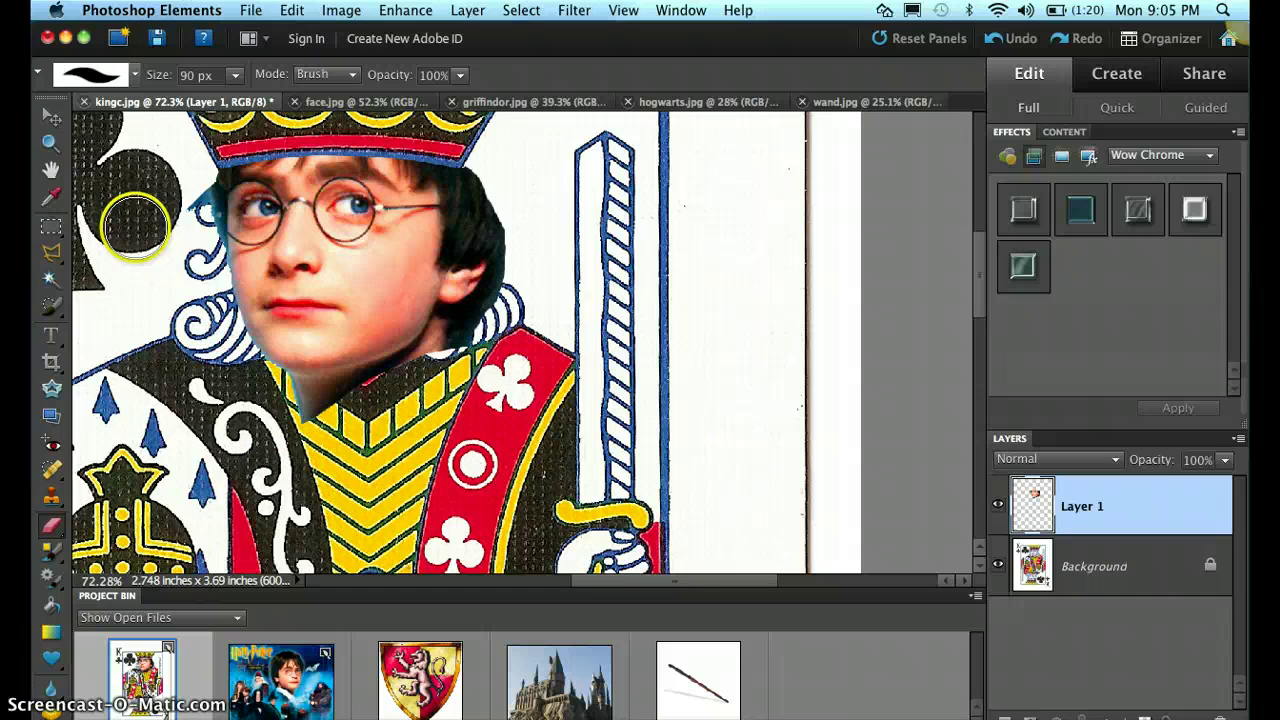
Step: Erase the remaining blue fringe beside the glasses, next to the crown's lower corner and around the face and chin on Layer 1
{"action": "mouse_move", "coordinate": [174, 203]}
{"action": "left_mouse_down"}
{"action": "mouse_move", "coordinate": [184, 190]}
{"action": "mouse_move", "coordinate": [181, 207]}
{"action": "left_mouse_up"}
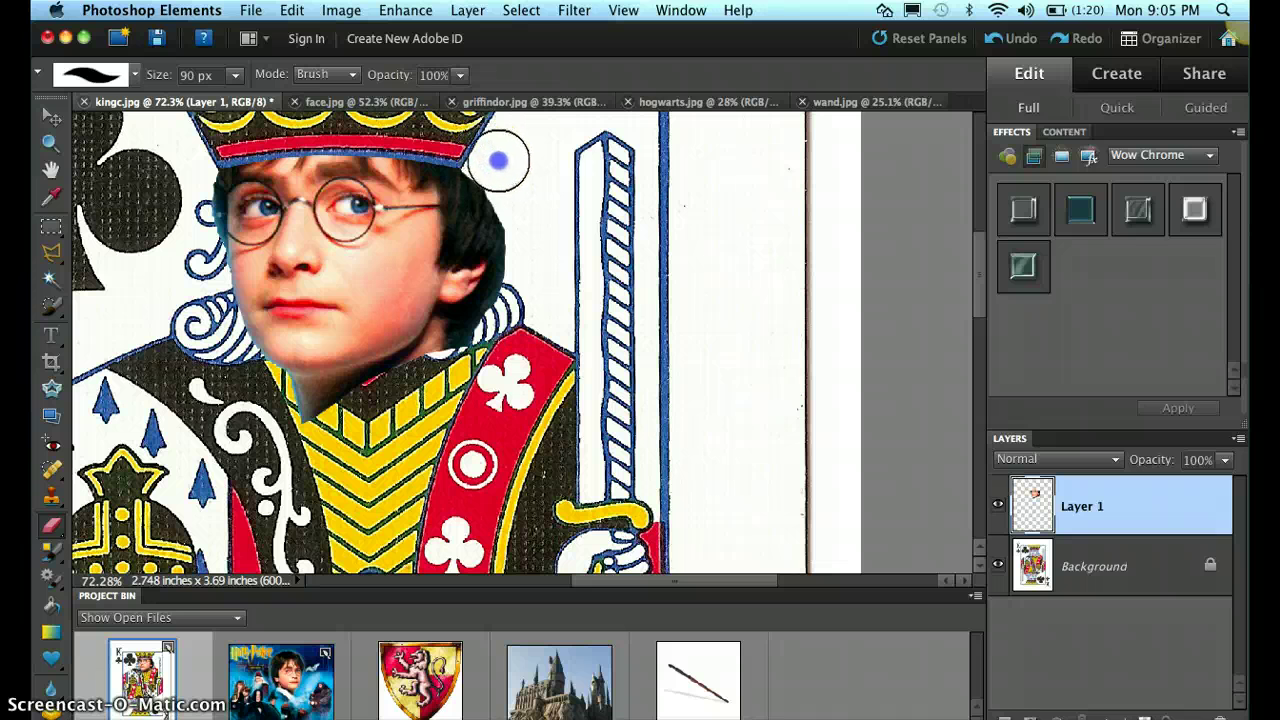
{"action": "left_click_drag", "start_coordinate": [503, 167], "coordinate": [505, 175]}
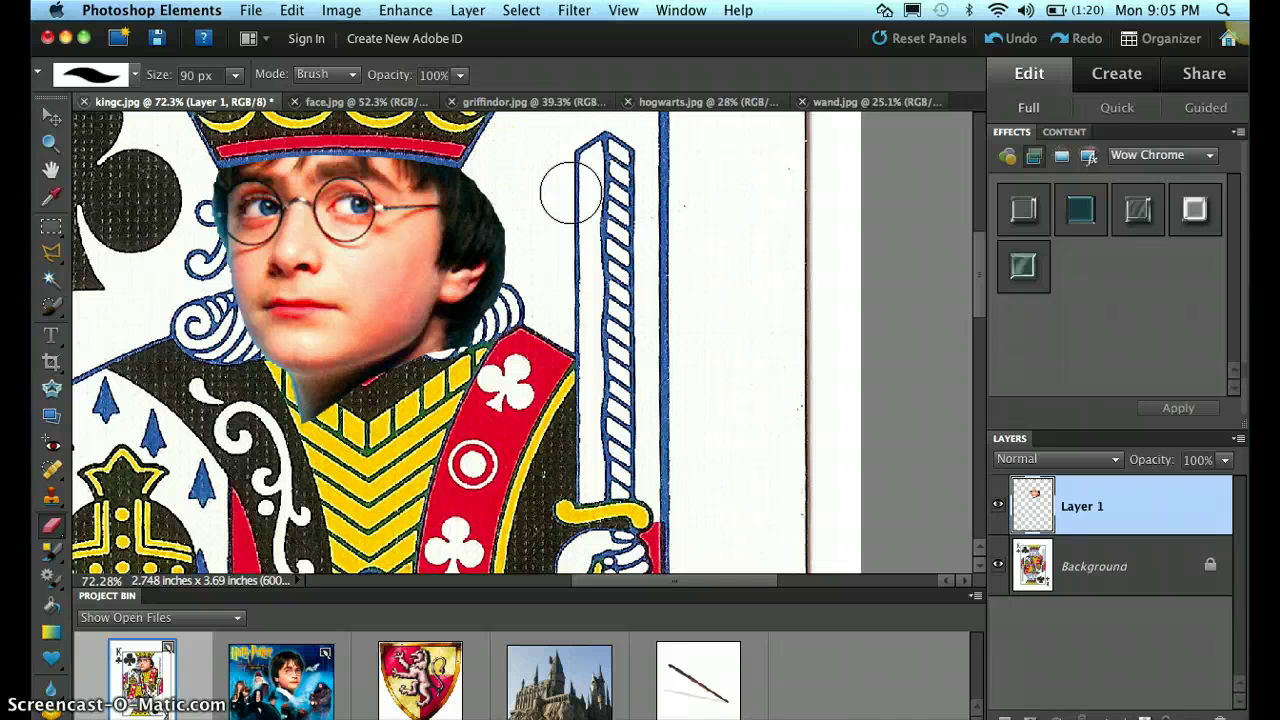
{"action": "left_click", "coordinate": [60, 535]}
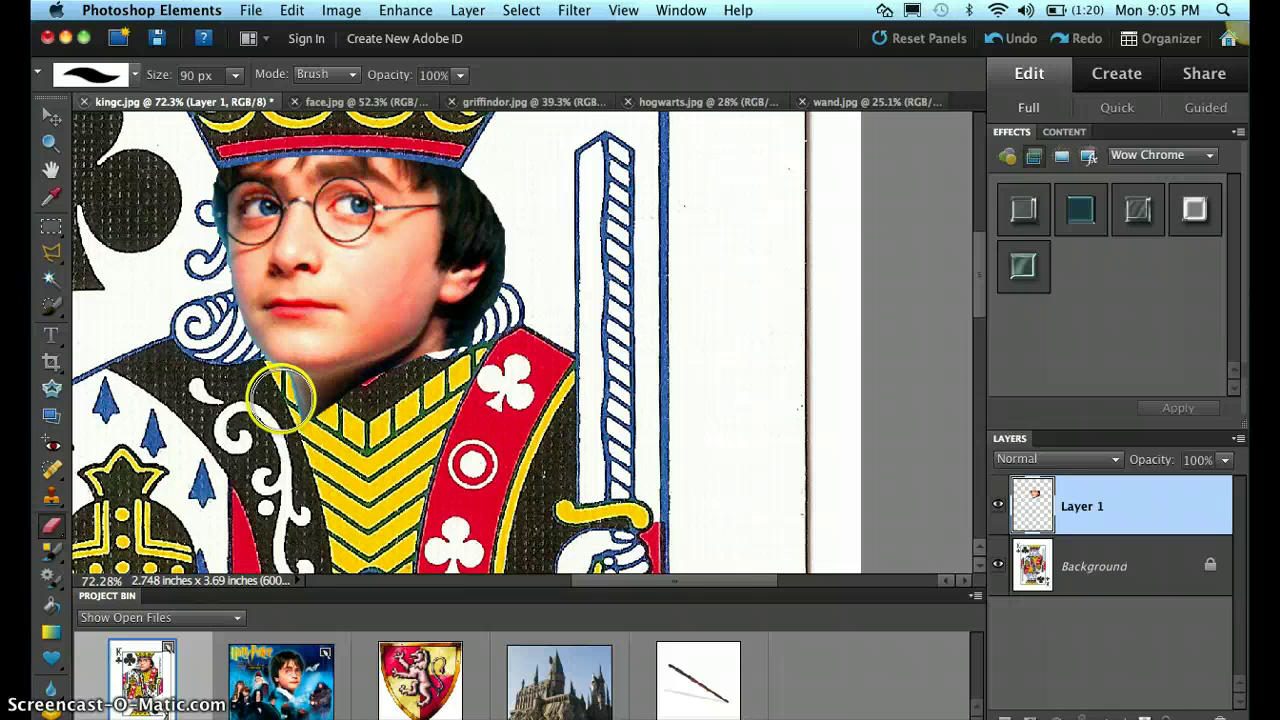
{"action": "left_click", "coordinate": [365, 400]}
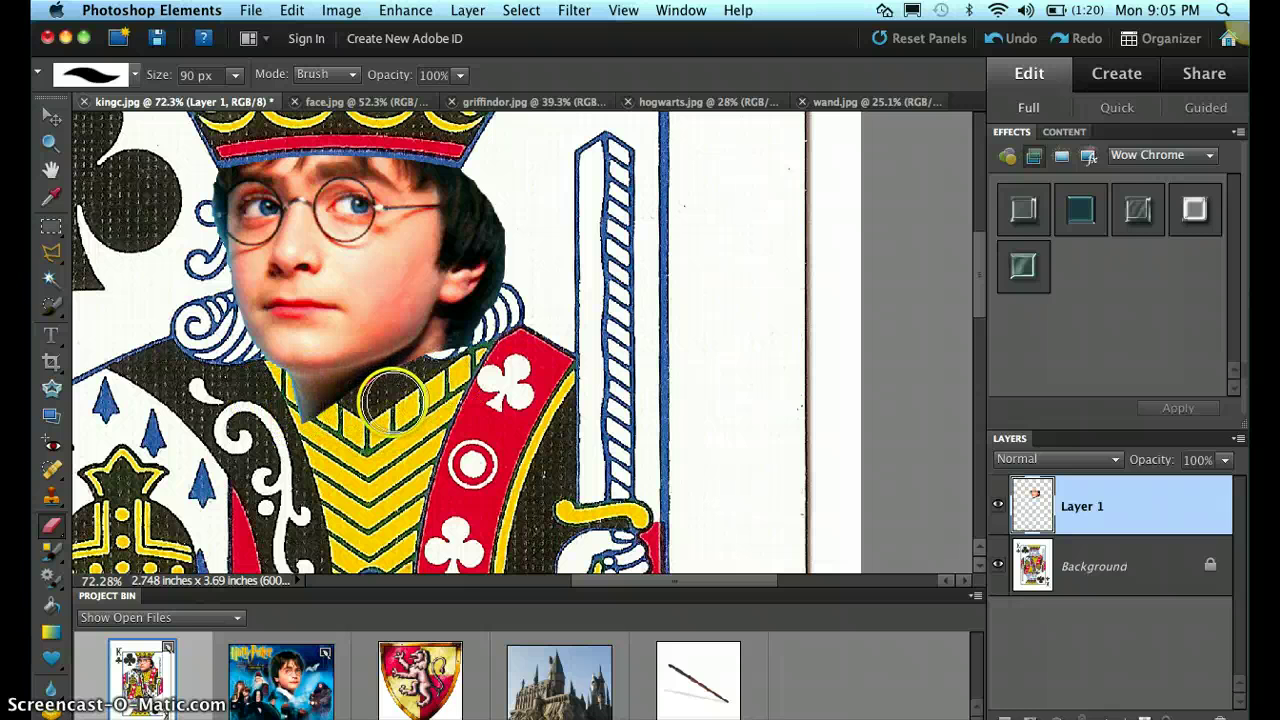
{"action": "mouse_move", "coordinate": [185, 250]}
{"action": "left_mouse_down"}
{"action": "mouse_move", "coordinate": [200, 243]}
{"action": "mouse_move", "coordinate": [194, 229]}
{"action": "mouse_move", "coordinate": [238, 288]}
{"action": "left_mouse_up"}
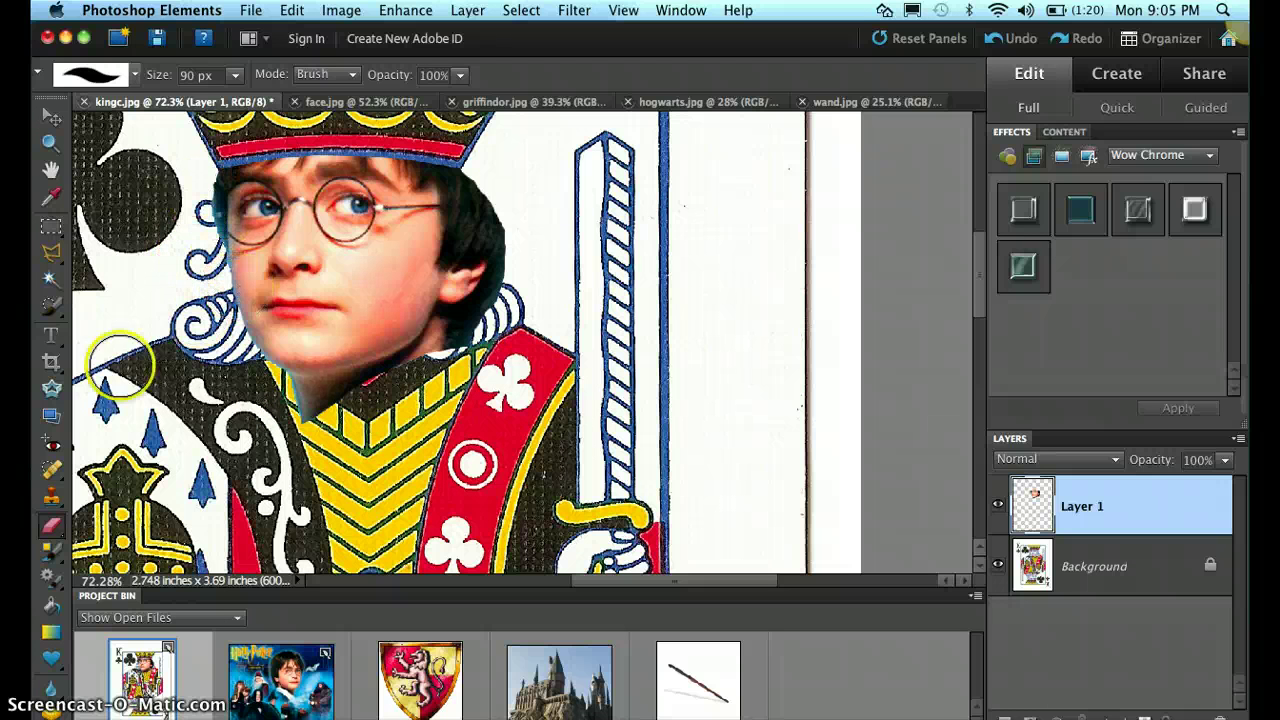
{"action": "mouse_move", "coordinate": [157, 712]}
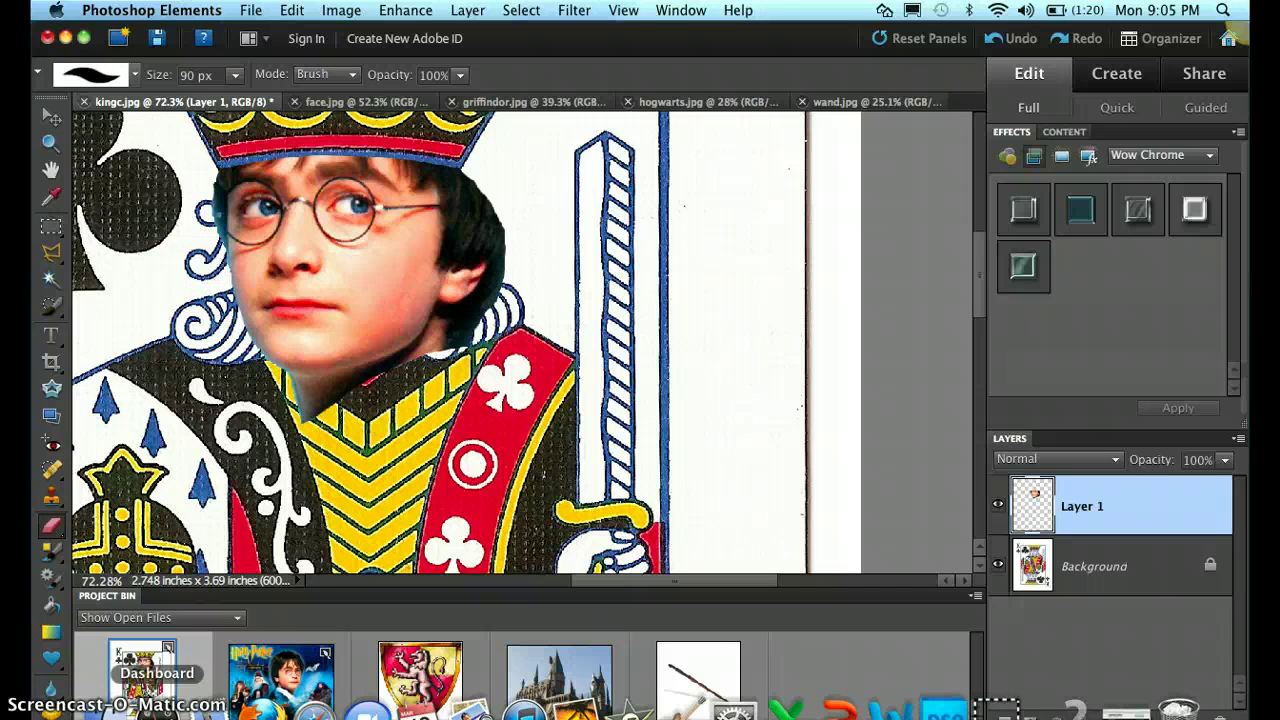